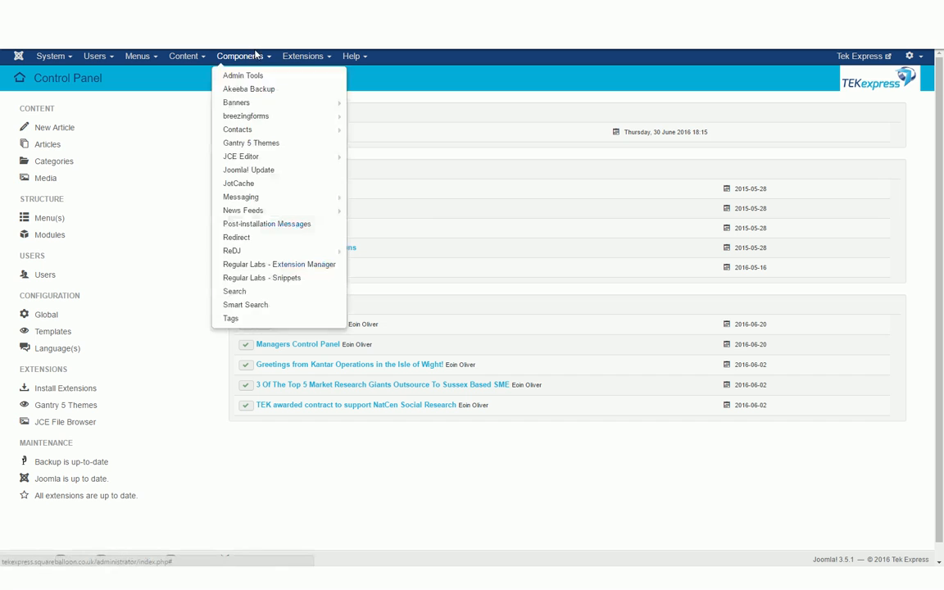
Open the Default (SquareBalloon) profile in JCE Editor and review its component and user group assignments.
left_click(283, 159)
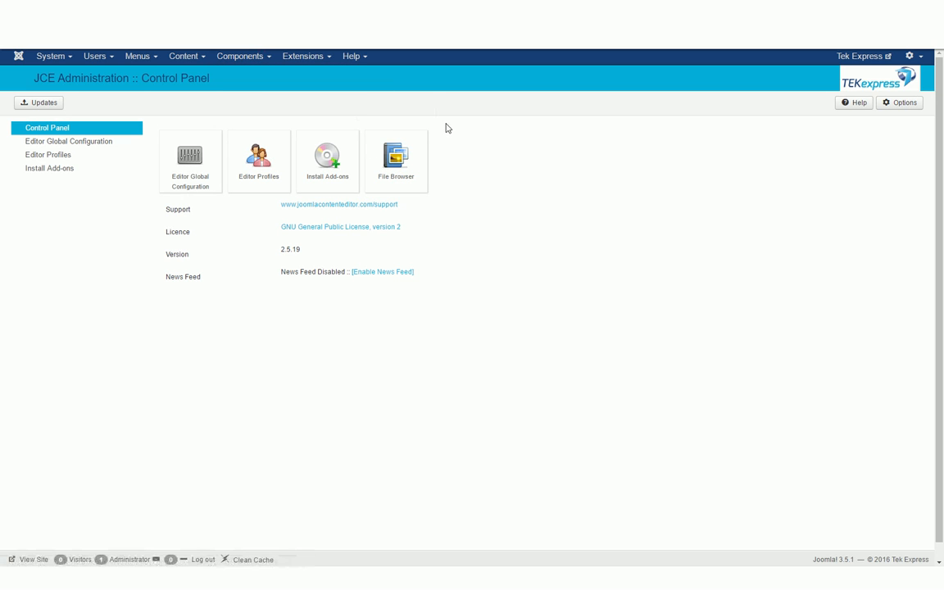
left_click(260, 166)
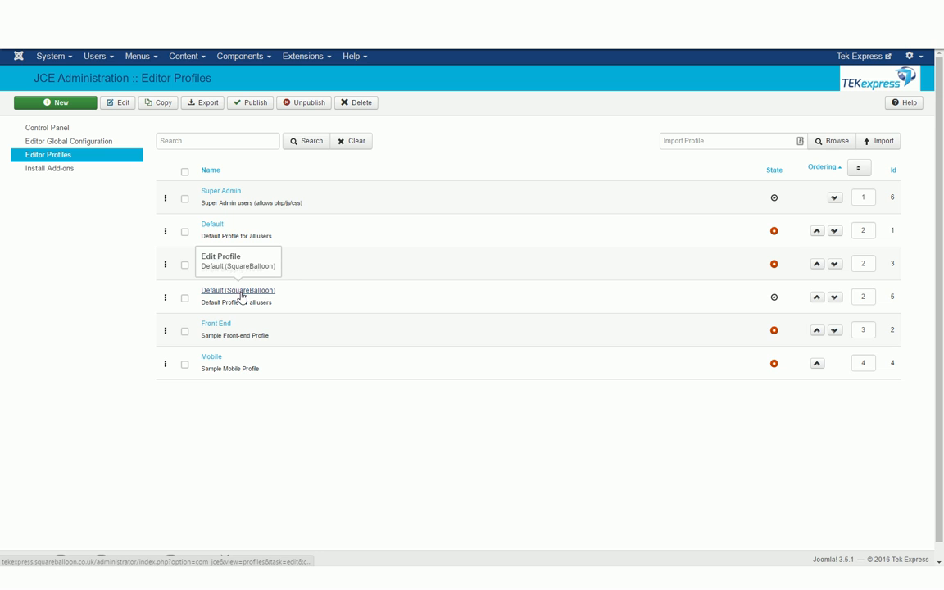
left_click(242, 297)
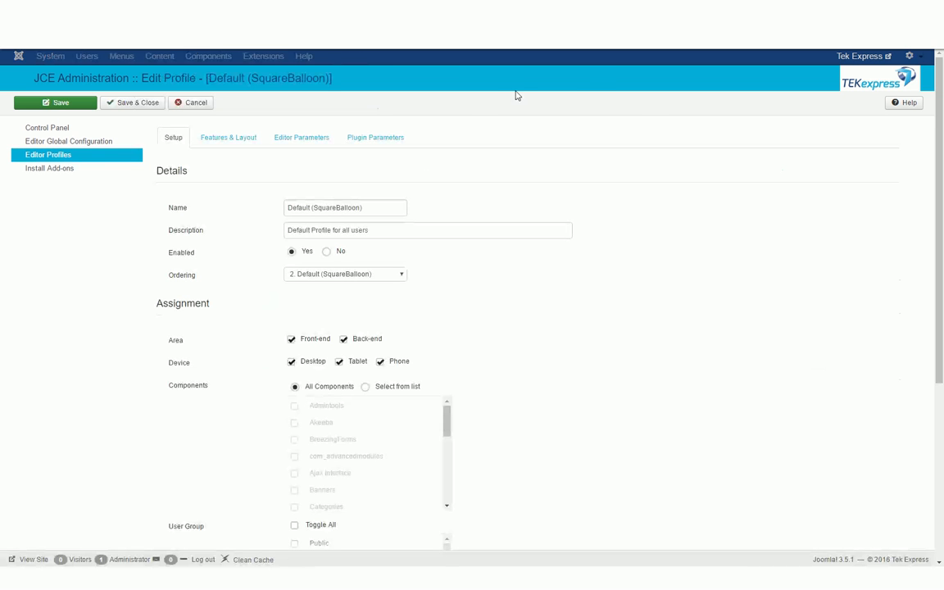
scroll(238, 262, "down", 3)
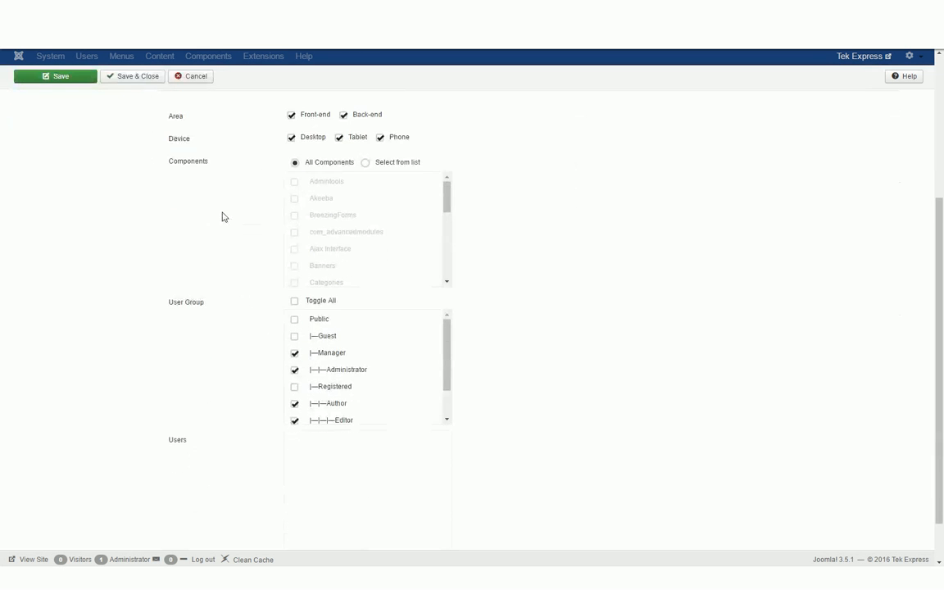
scroll(222, 216, "up", 4)
Look through the profile's Features & Layout settings, including the current editor layout, and glance at the Editor Parameters.
left_click(229, 138)
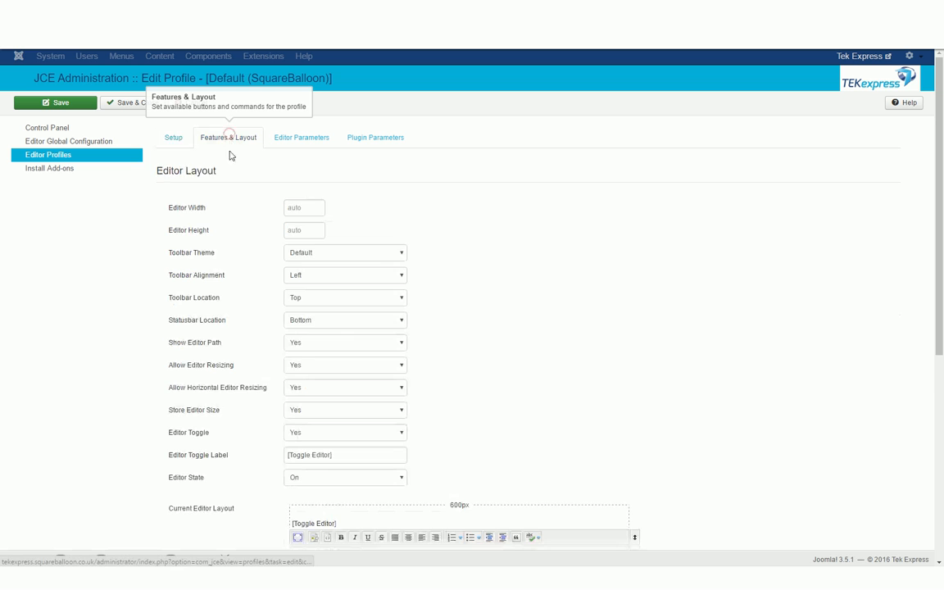
scroll(248, 221, "down", 3)
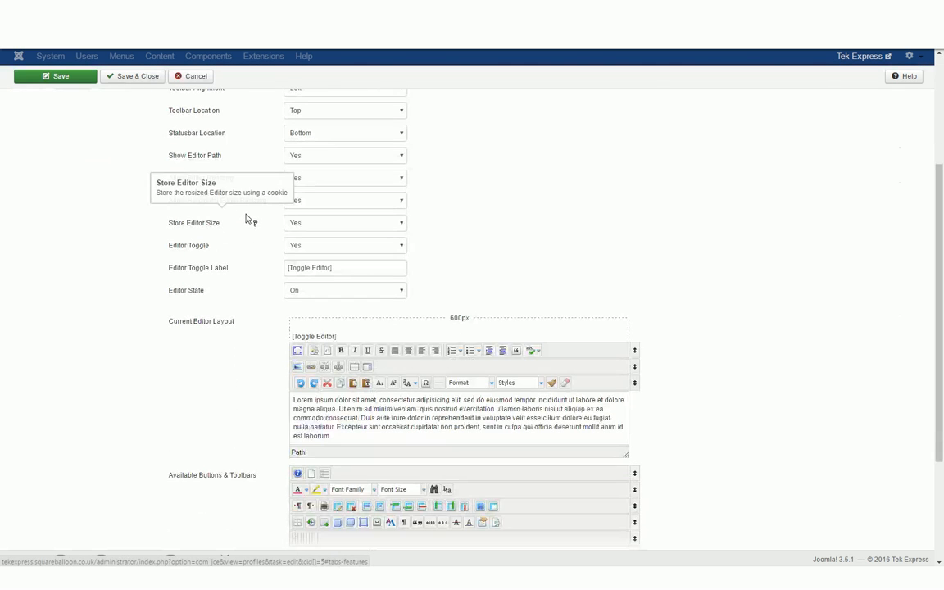
scroll(245, 218, "down", 2)
scroll(244, 210, "up", 5)
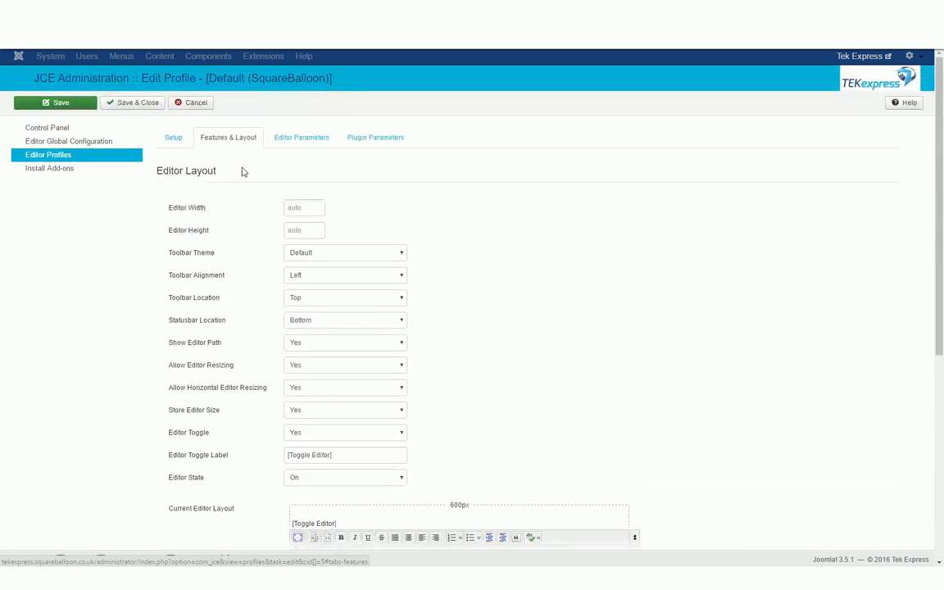
left_click(281, 138)
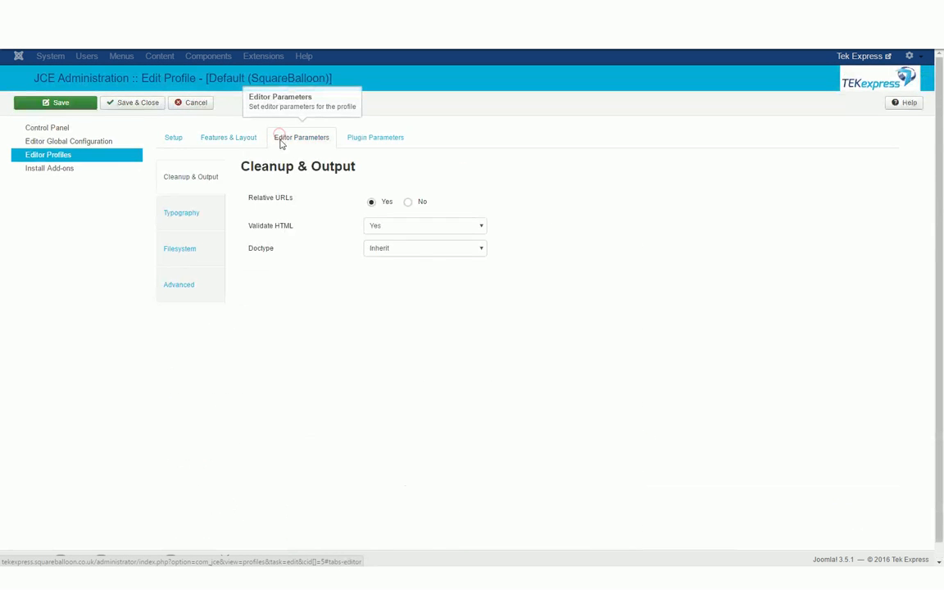
Rearrange the text alignment buttons in the first toolbar row of the profile's current editor layout.
left_click(219, 139)
scroll(246, 221, "down", 5)
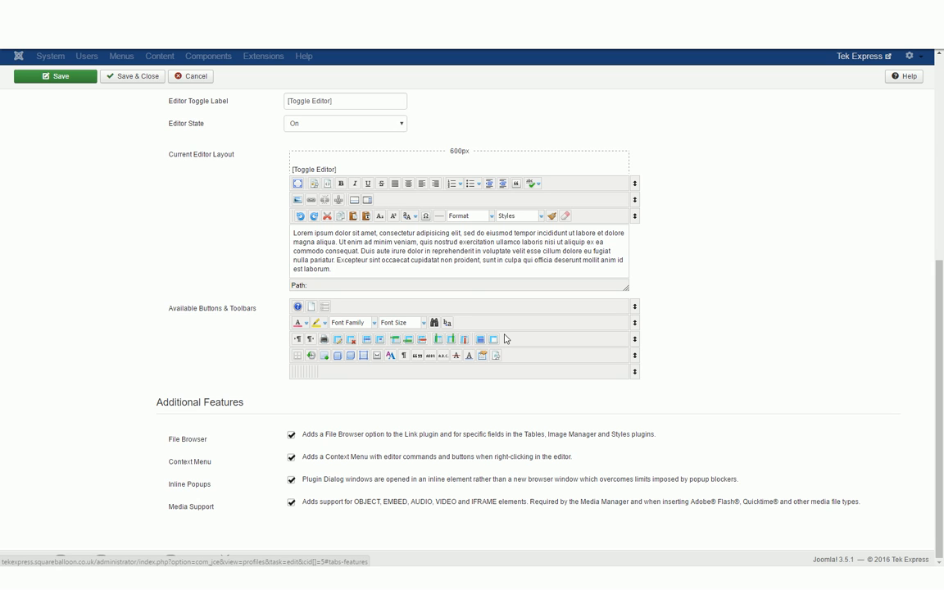
left_click(399, 323)
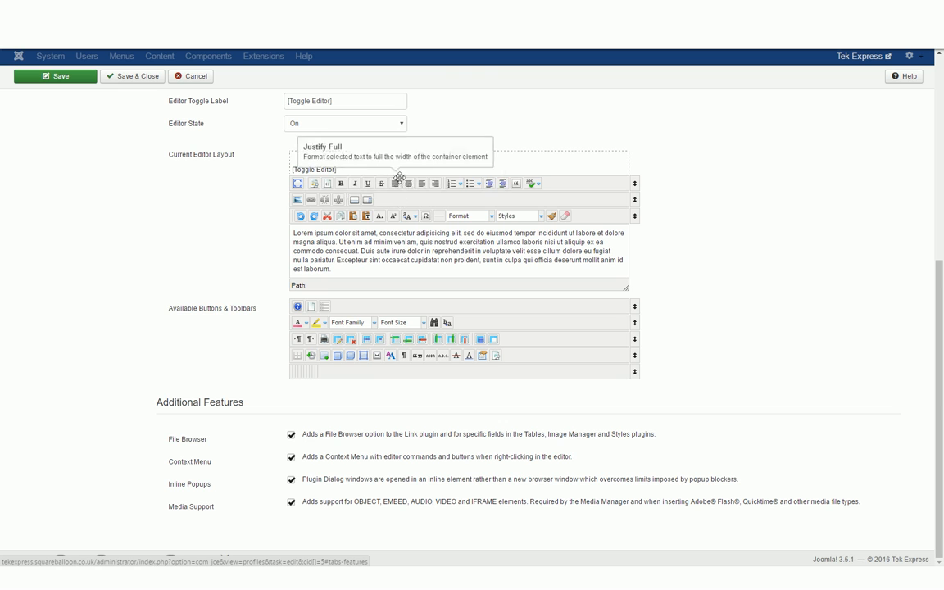
left_click_drag(435, 184, 395, 182)
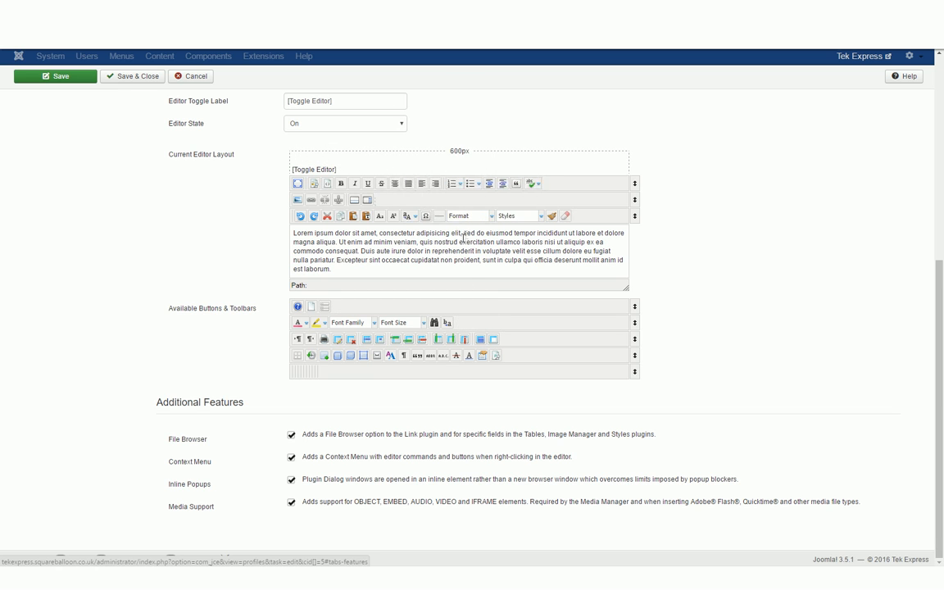
Examine the Editor Toggle Label and Editor State settings in the profile's editor layout.
scroll(455, 280, "up", 5)
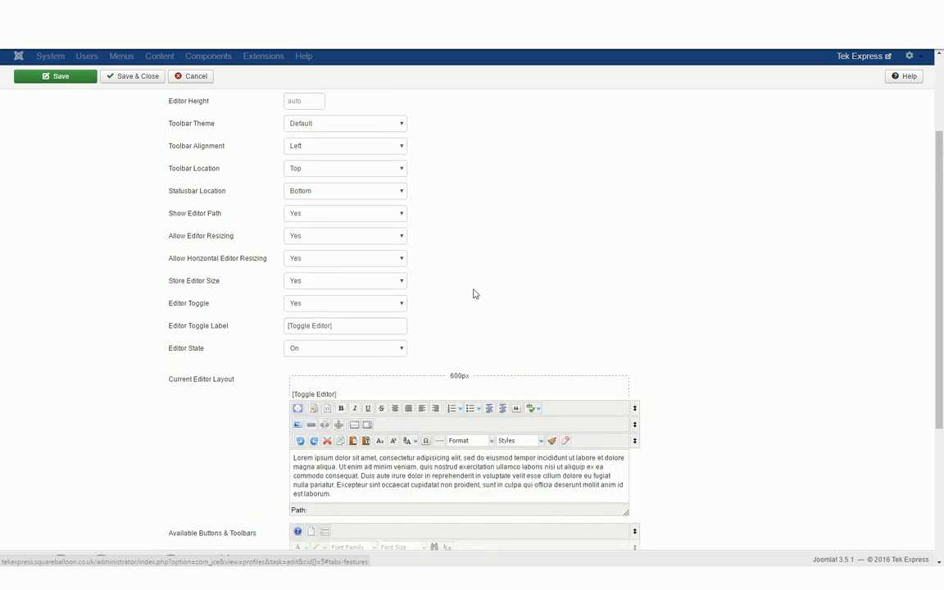
left_click(325, 326)
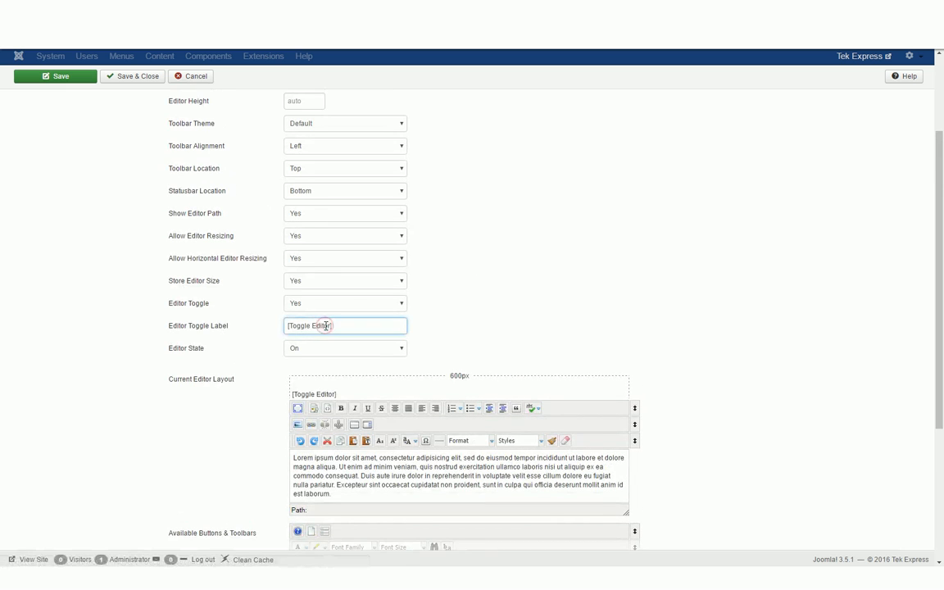
left_click(479, 319)
left_click(345, 348)
left_click(347, 350)
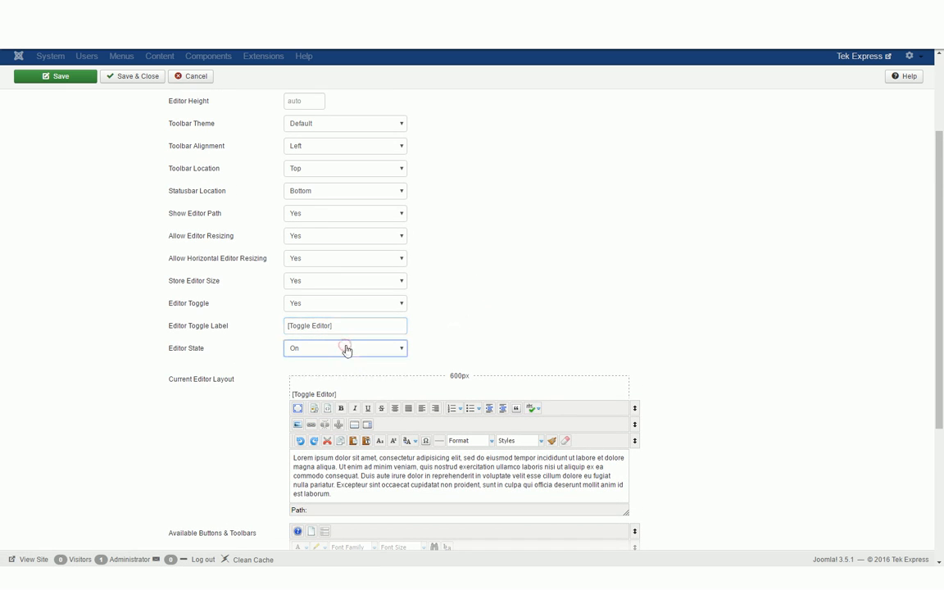
scroll(479, 331, "up", 3)
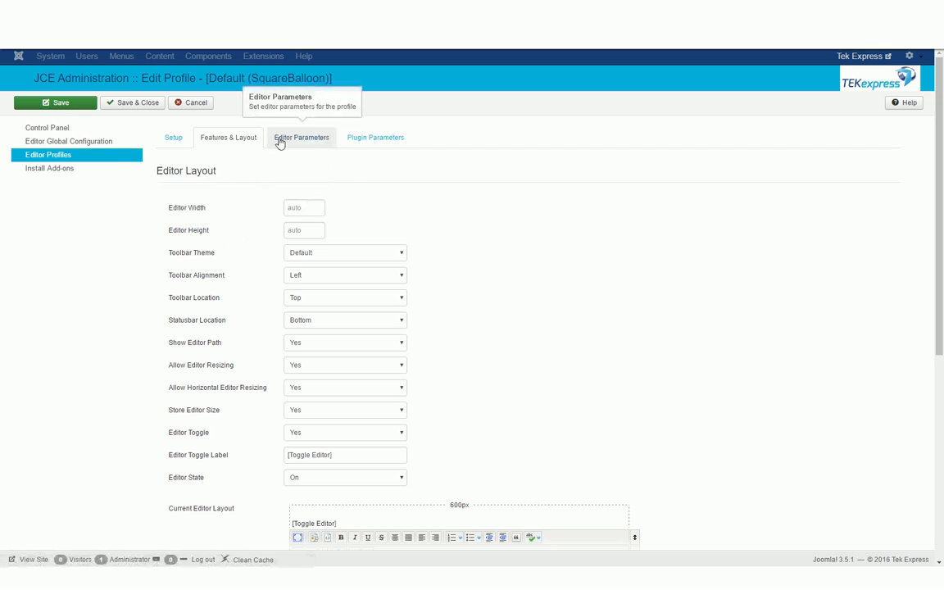
Review the Cleanup & Output and Typography editor parameters, including the choices for Container Element & Enter Key.
left_click(280, 141)
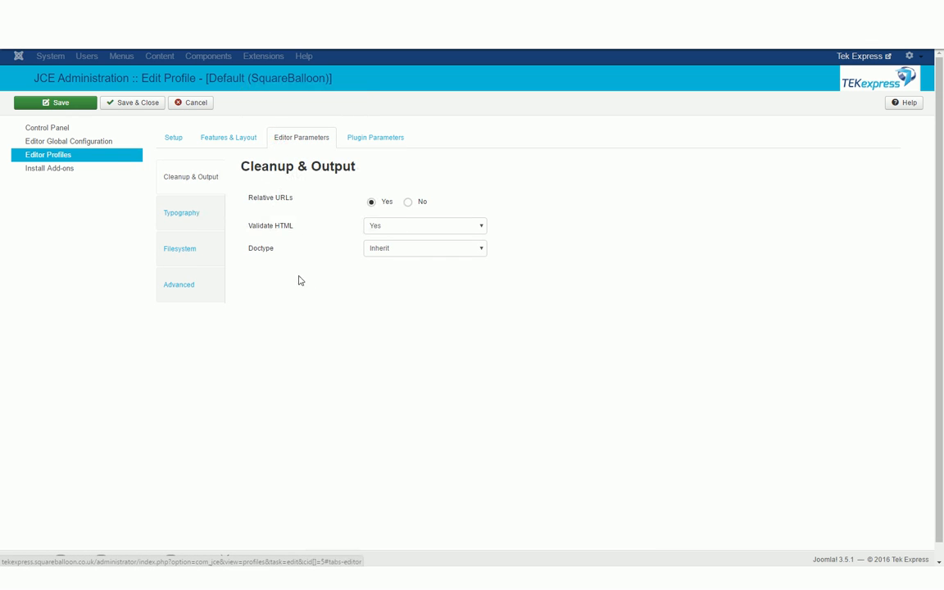
mouse_move(275, 199)
left_click(182, 212)
mouse_move(314, 198)
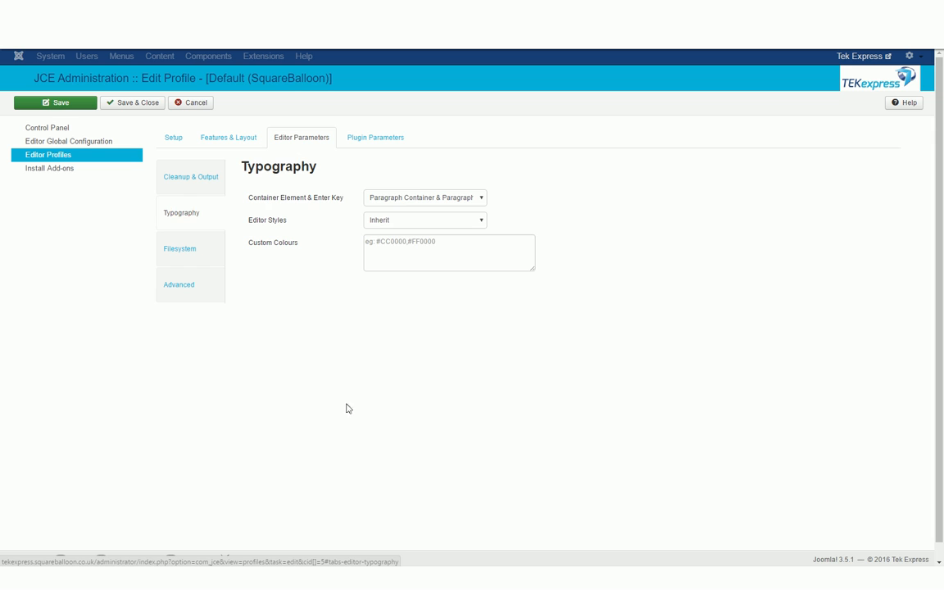
left_click(377, 199)
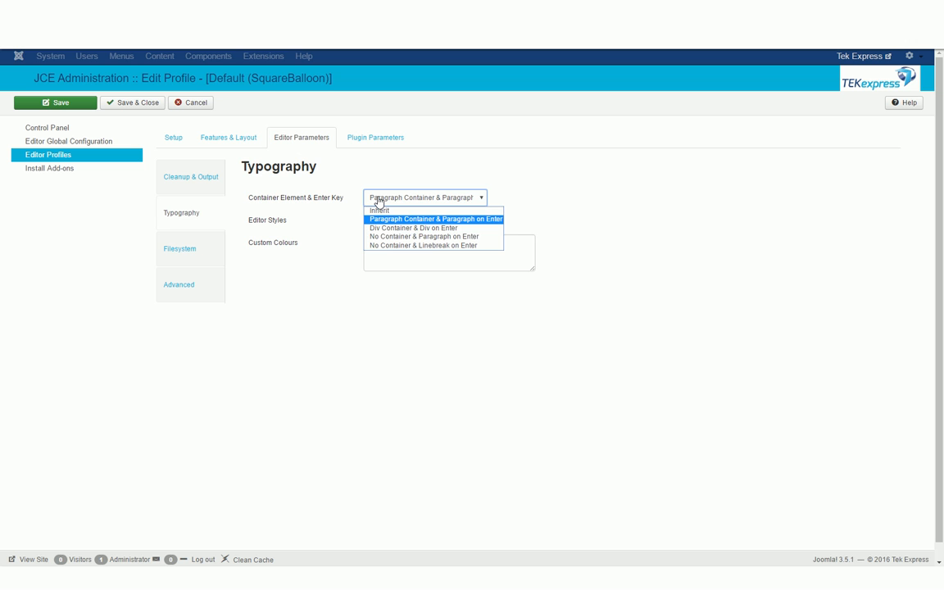
left_click(378, 201)
Review the Filesystem editor parameters, including the upload file size, and the Advanced parameters for scripts and code.
left_click(180, 249)
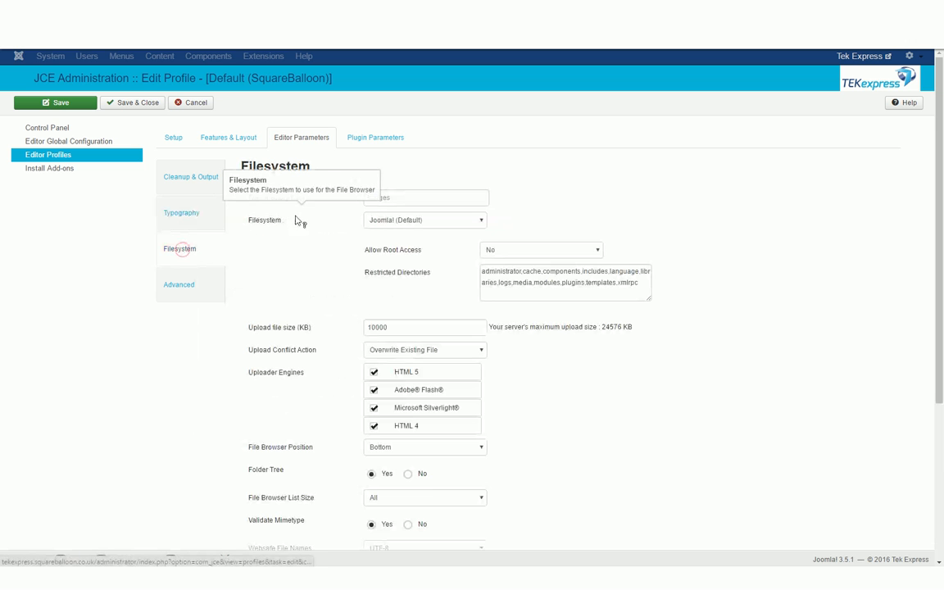
double_click(378, 327)
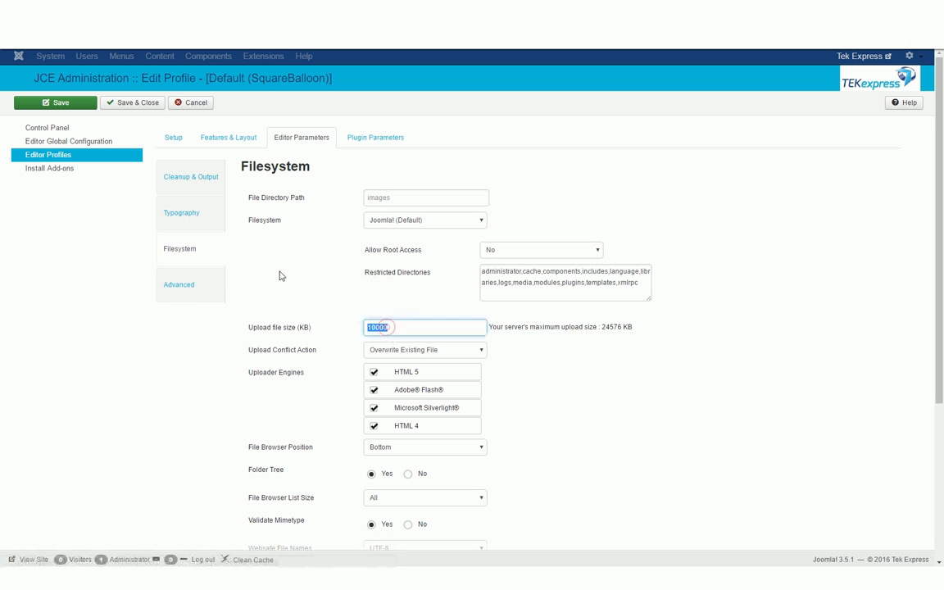
scroll(287, 262, "down", 5)
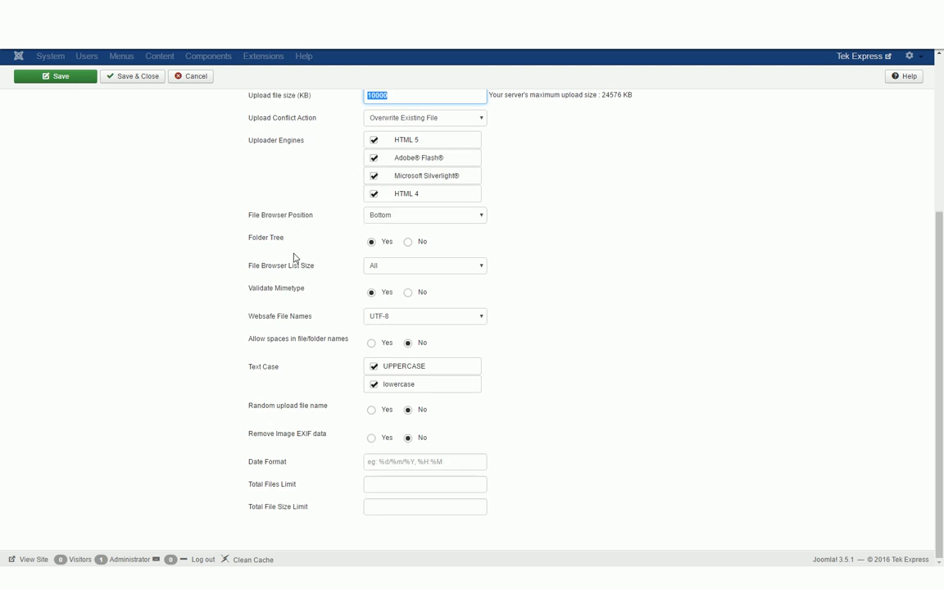
scroll(293, 258, "up", 5)
left_click(331, 245)
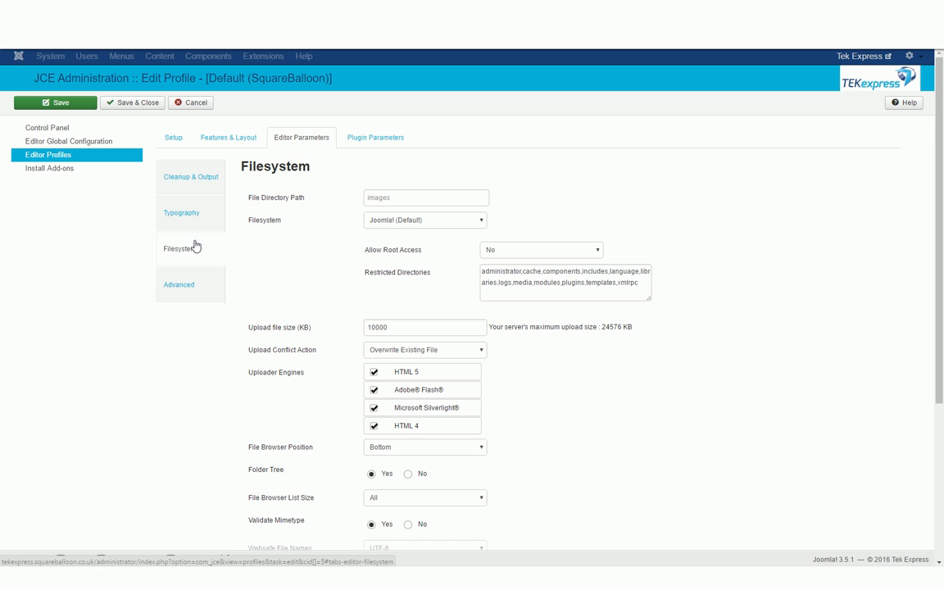
left_click(197, 282)
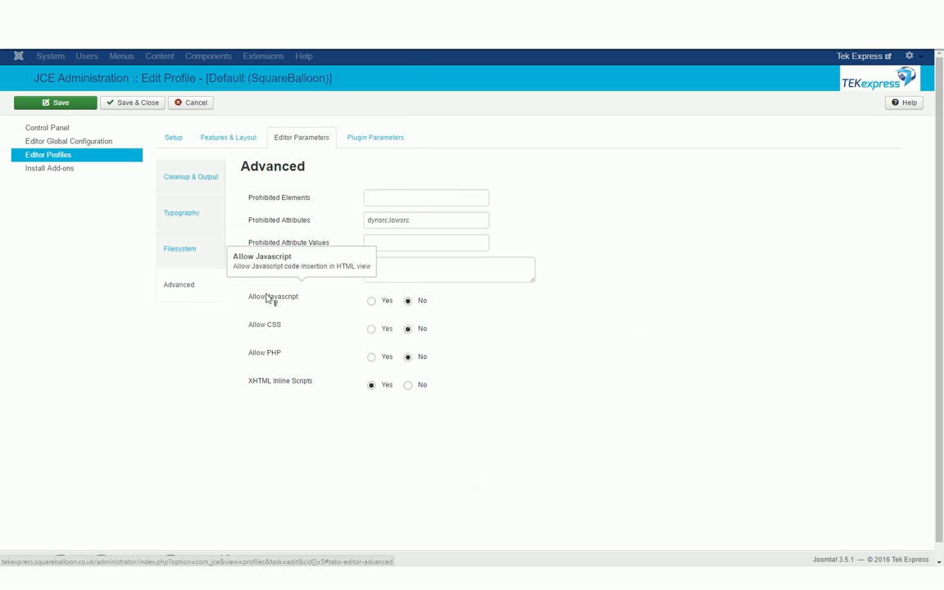
Examine which format elements the Format Select plugin parameters allow in the editor.
left_click(382, 139)
scroll(307, 209, "down", 1)
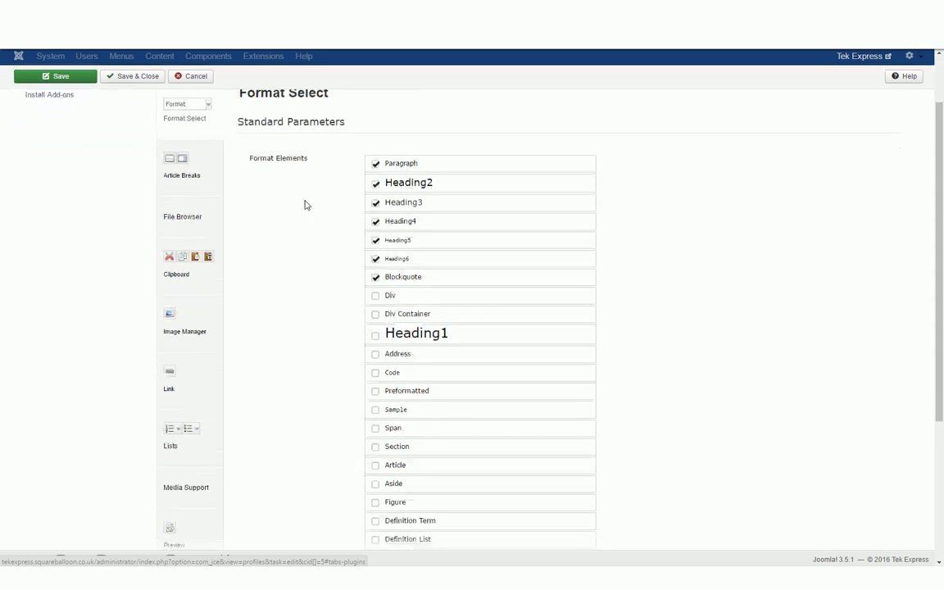
scroll(297, 339, "down", 1)
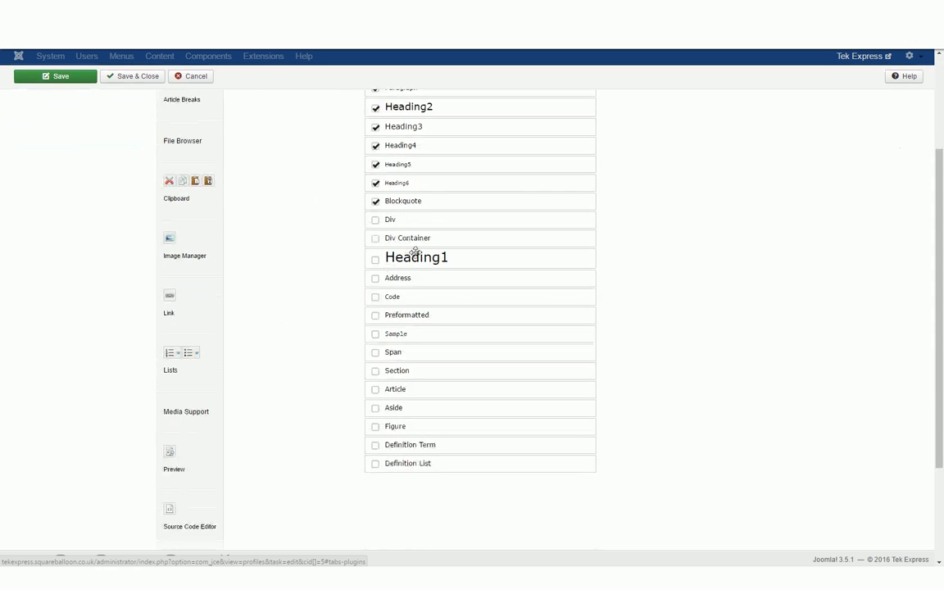
scroll(433, 276, "up", 1)
scroll(429, 303, "down", 1)
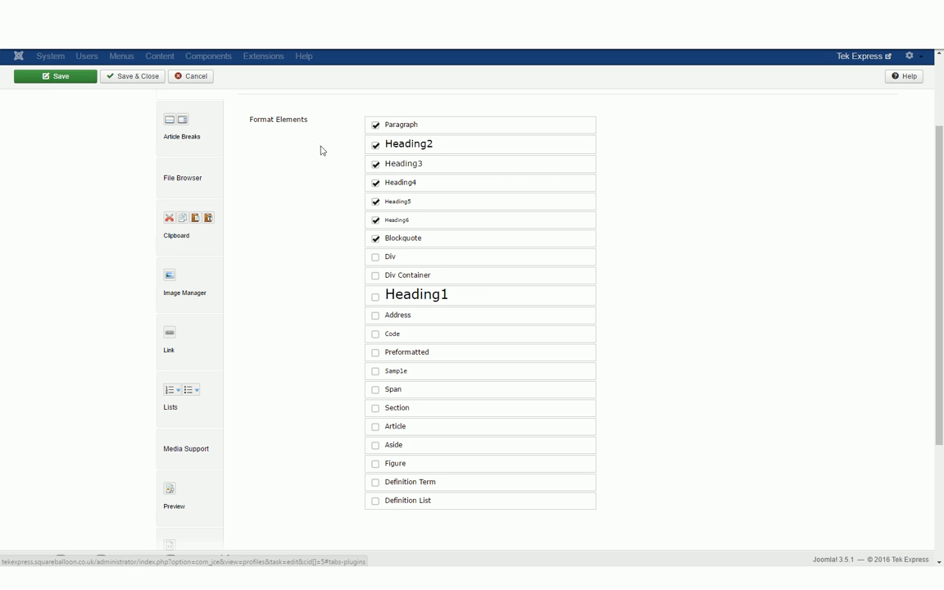
Check the File Browser plugin's upload file size and its file and folder permissions.
left_click(188, 186)
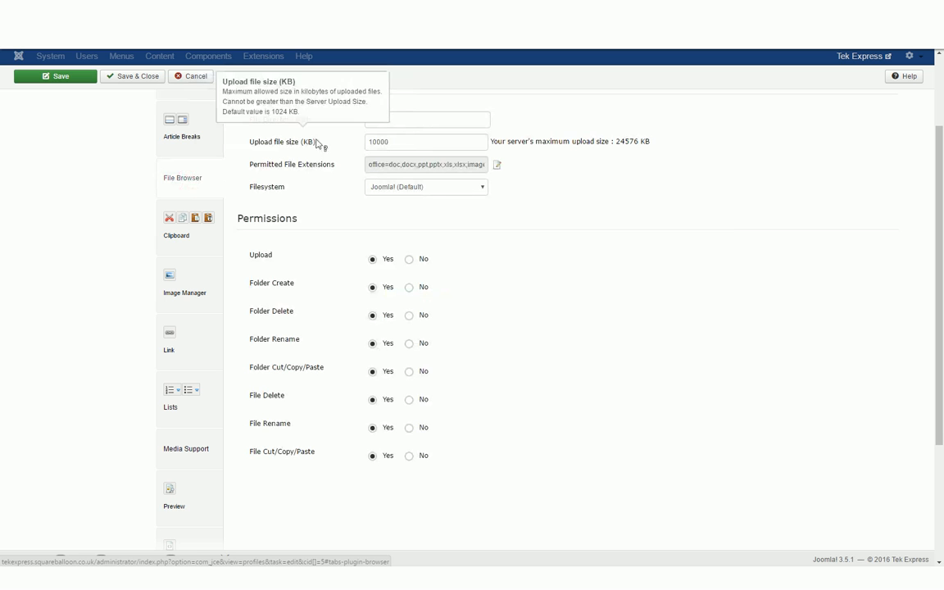
double_click(413, 141)
left_click(348, 212)
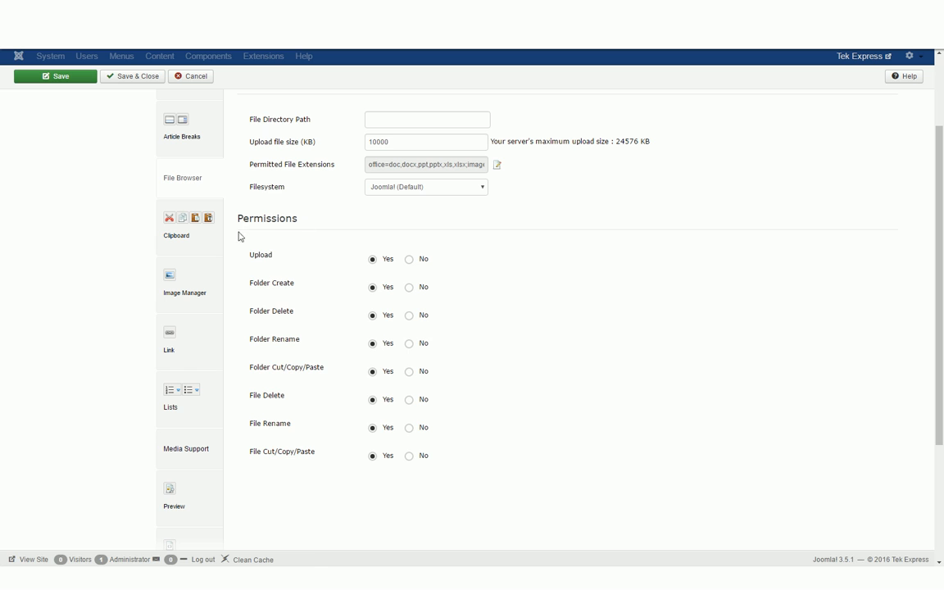
Examine the Clipboard plugin's paste cleanup parameters, including the Keep Tags and Styles to keep fields.
left_click(190, 236)
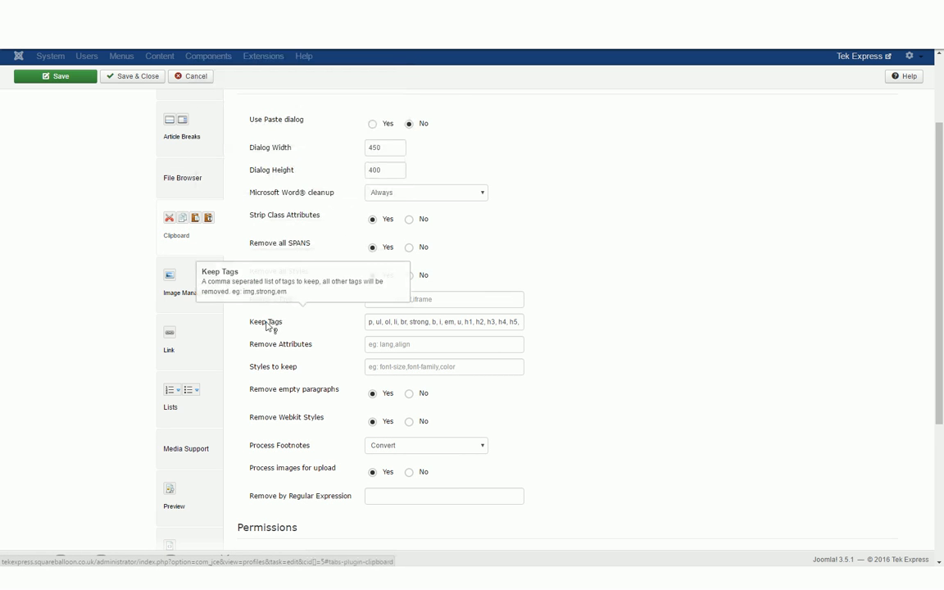
mouse_move(370, 323)
left_mouse_down()
mouse_move(543, 323)
mouse_move(354, 328)
left_mouse_up()
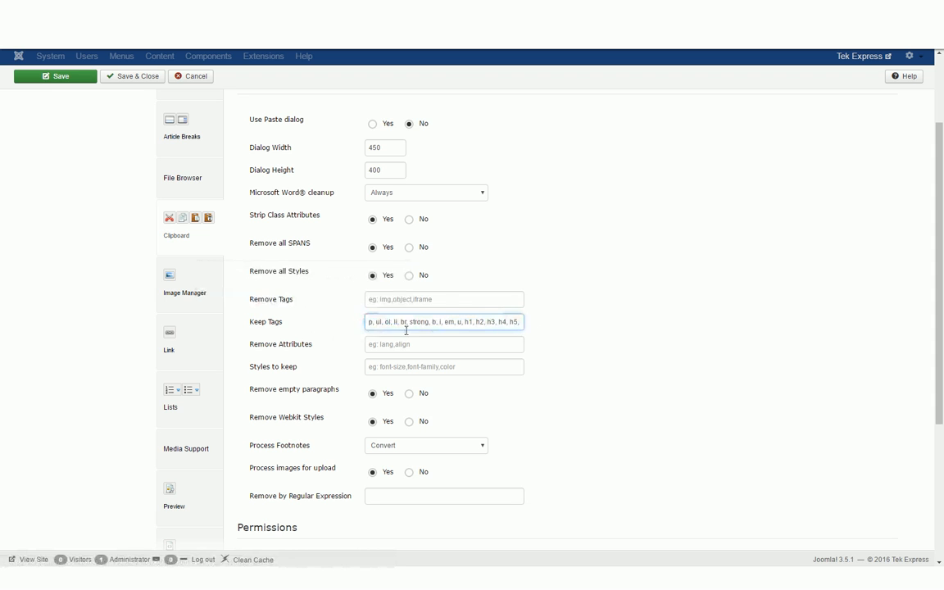
left_click(553, 318)
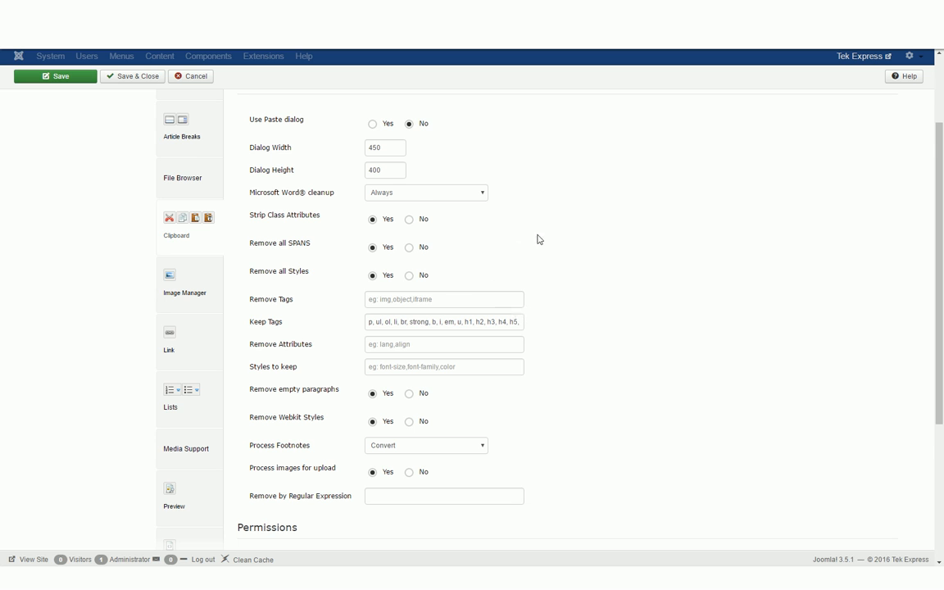
scroll(531, 234, "down", 1)
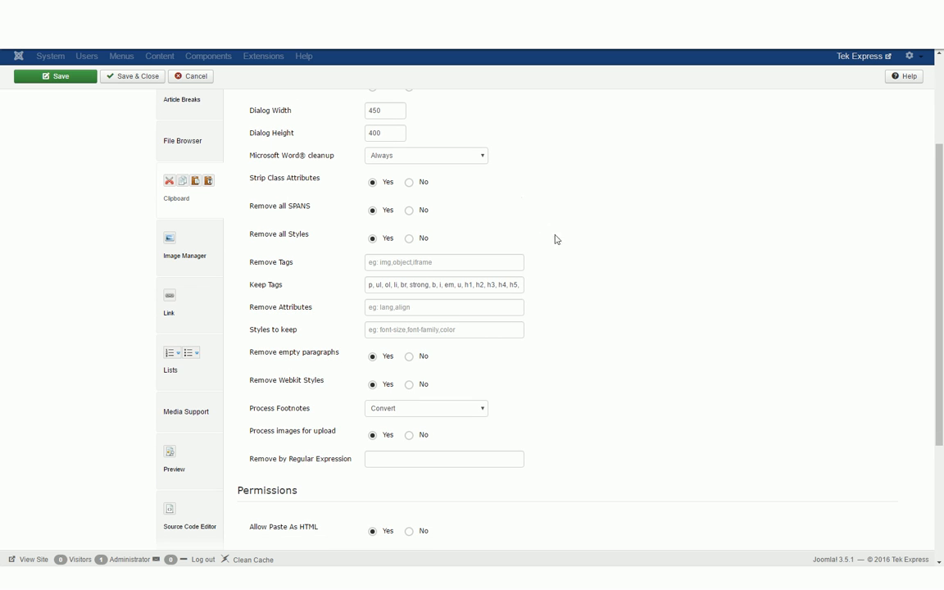
scroll(492, 273, "down", 2)
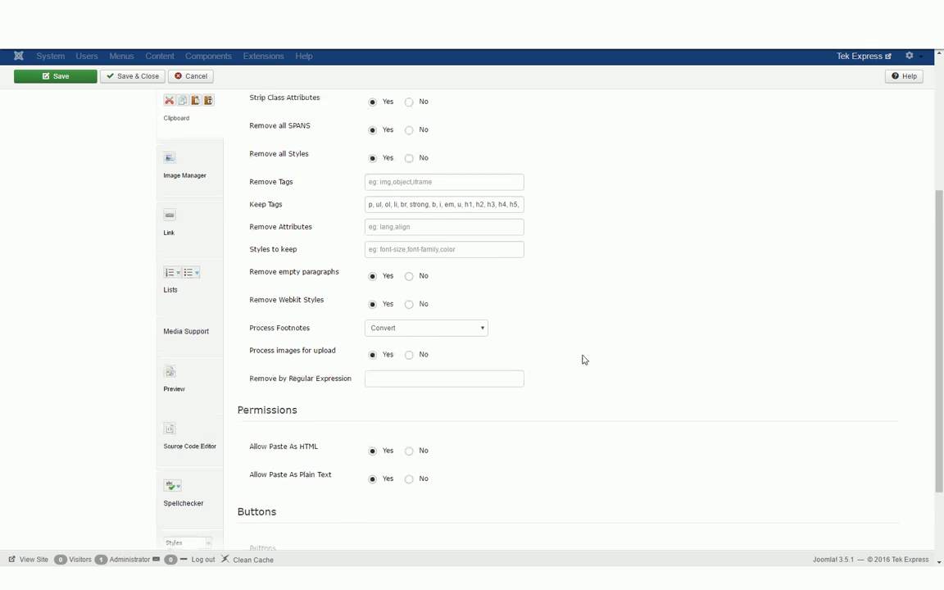
scroll(413, 232, "down", 1)
left_click(415, 216)
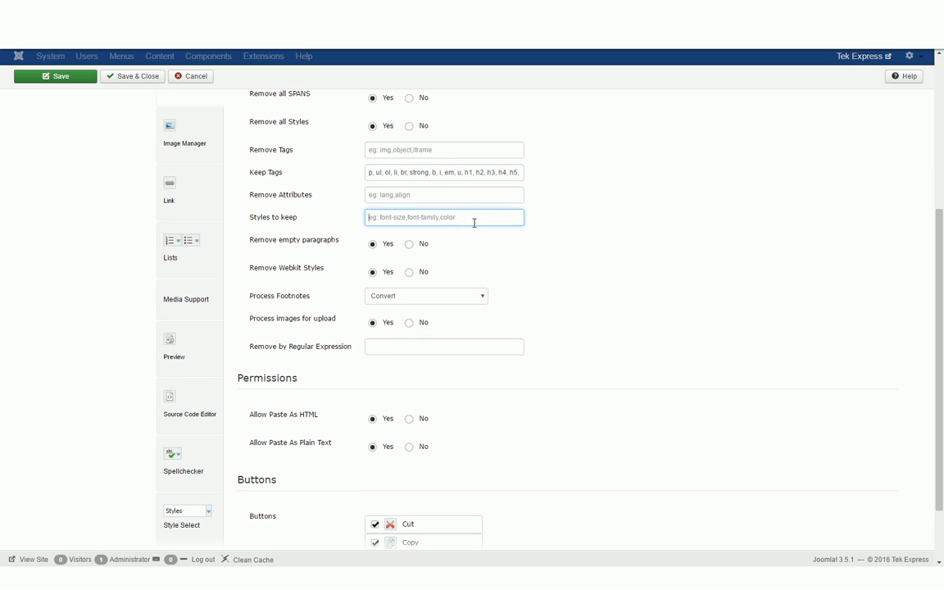
left_click(600, 271)
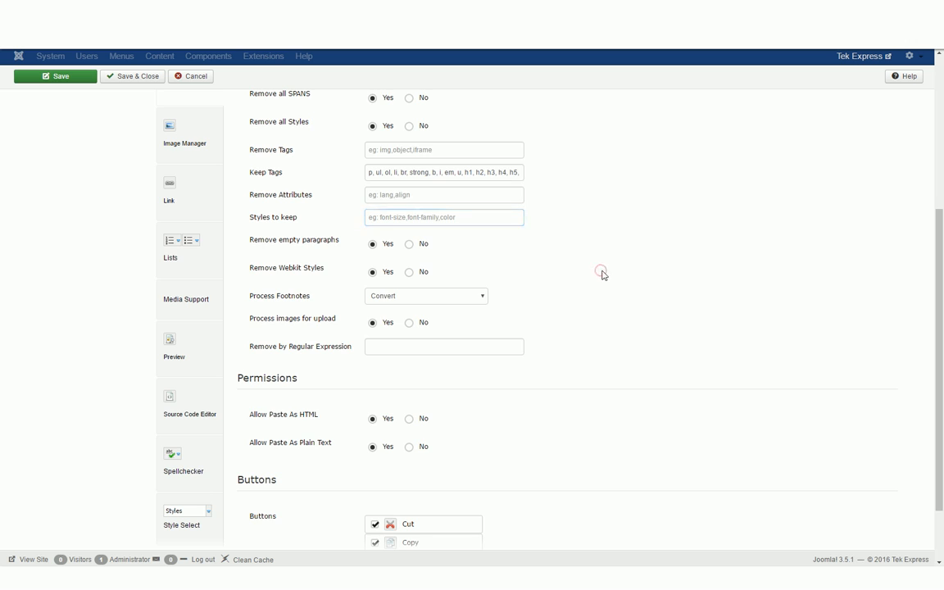
Examine the Clipboard plugin's permissions for pasting as HTML and as plain text, along with its Keep Tags field.
scroll(600, 271, "down", 2)
mouse_move(277, 335)
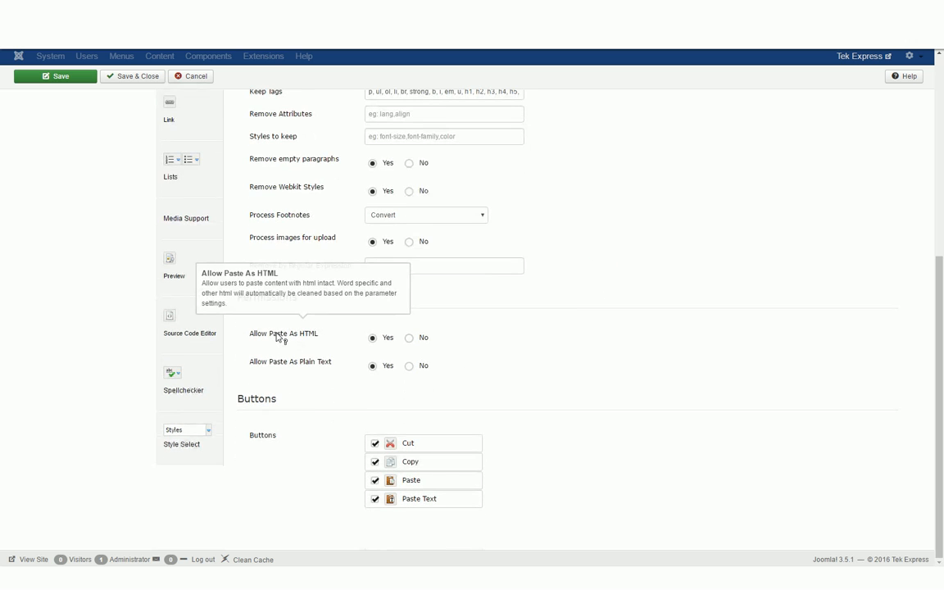
scroll(435, 222, "up", 2)
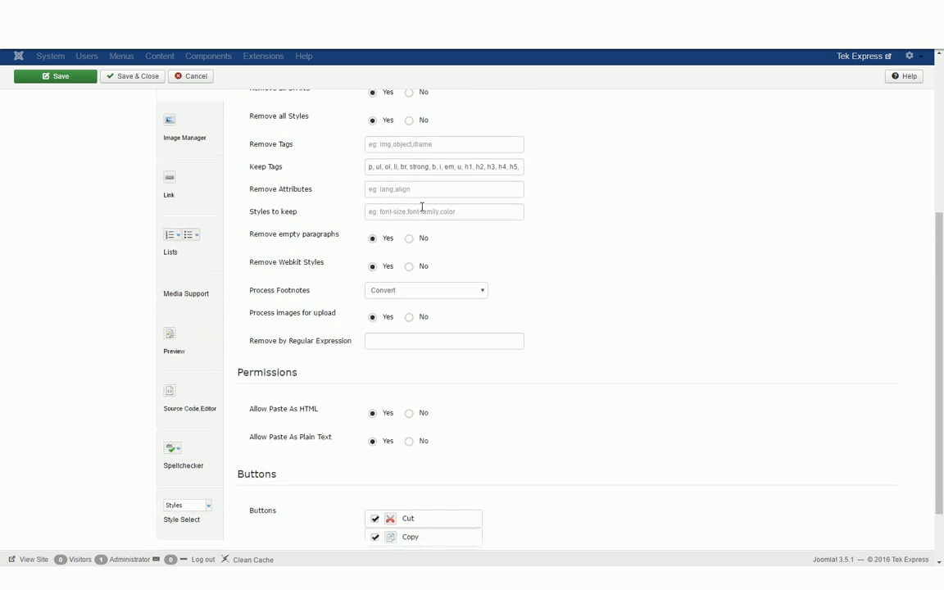
left_click(381, 169)
scroll(299, 301, "down", 2)
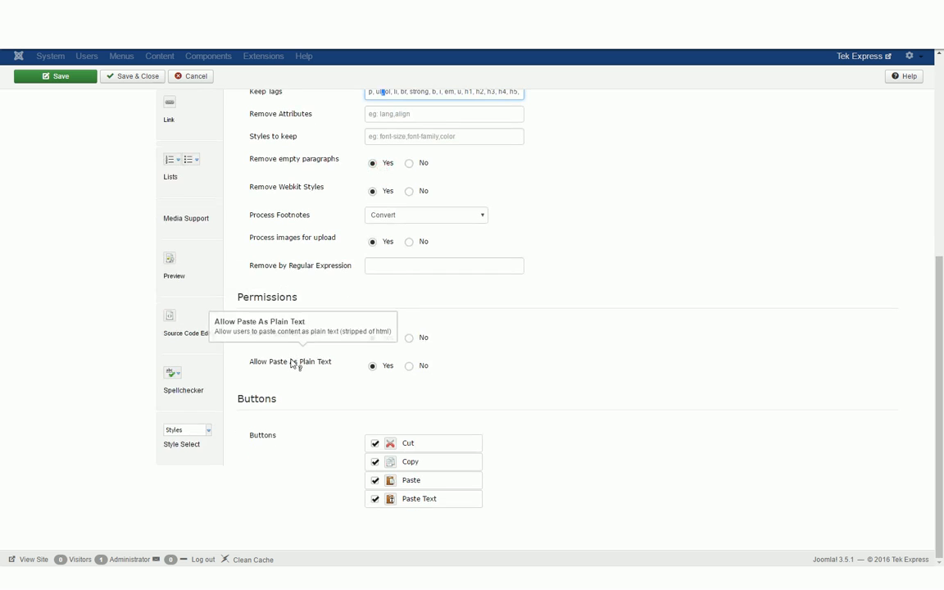
Check the upload file size and other standard parameters of the Image Manager plugin.
scroll(275, 350, "up", 5)
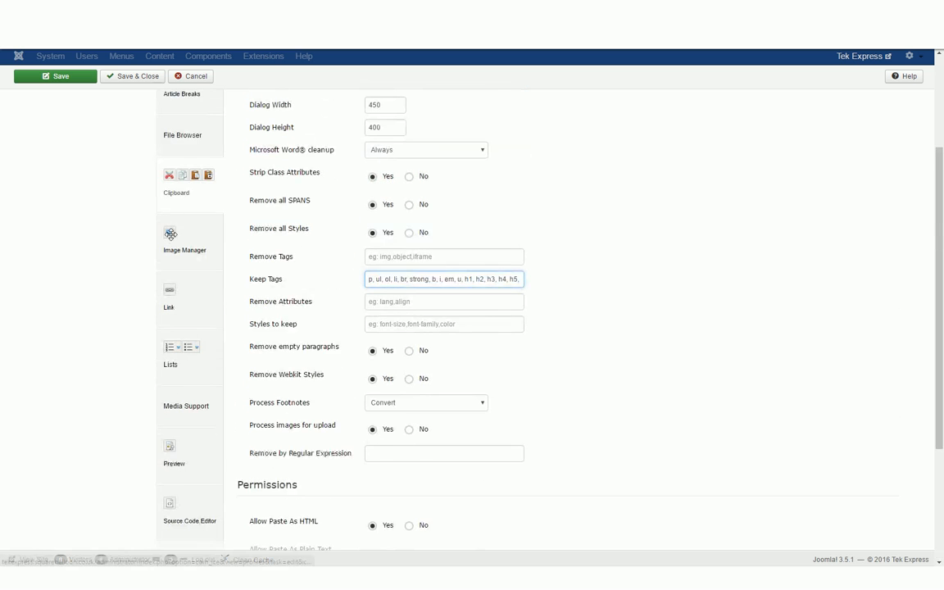
left_click(199, 248)
scroll(327, 194, "up", 2)
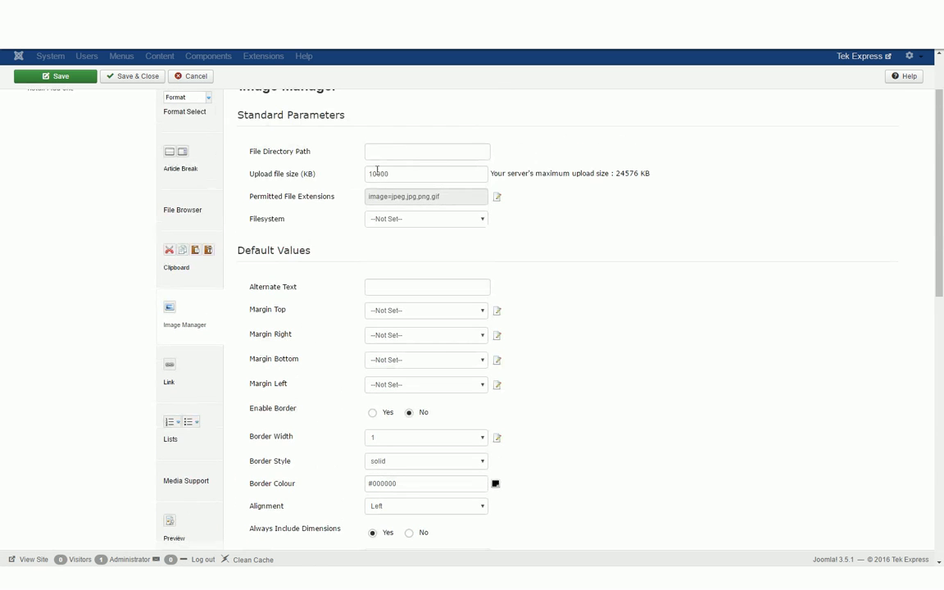
double_click(383, 170)
left_click(333, 243)
Inspect the Image Manager's default values for margins, border and alignment, including the available Margin Top and Alignment options.
scroll(333, 244, "down", 4)
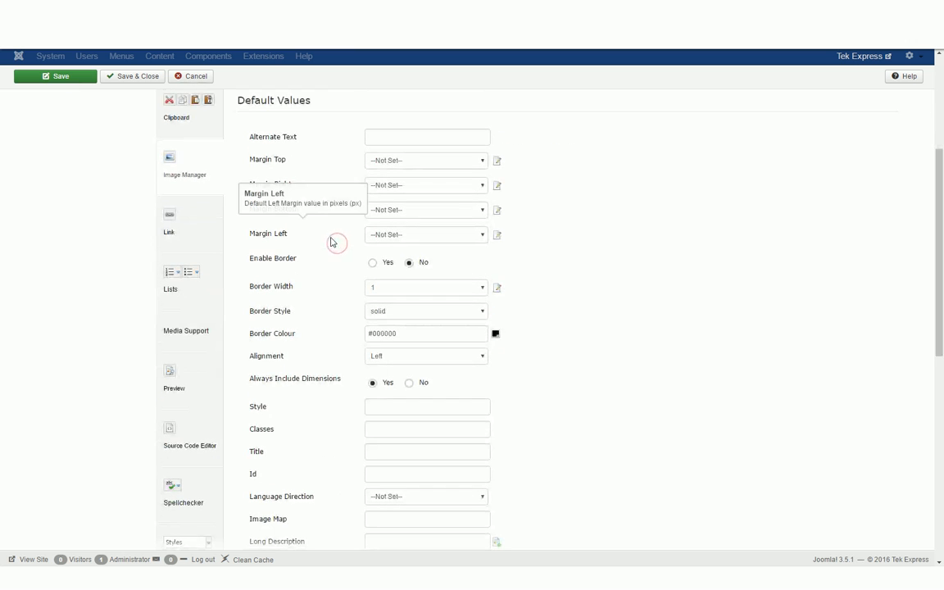
left_click(395, 162)
left_click(394, 162)
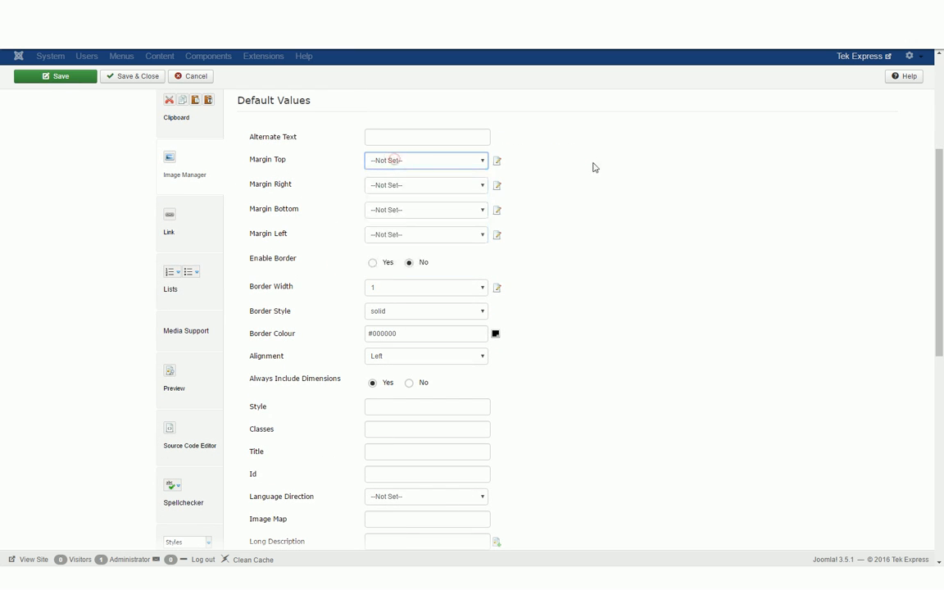
left_click(593, 163)
scroll(315, 270, "down", 2)
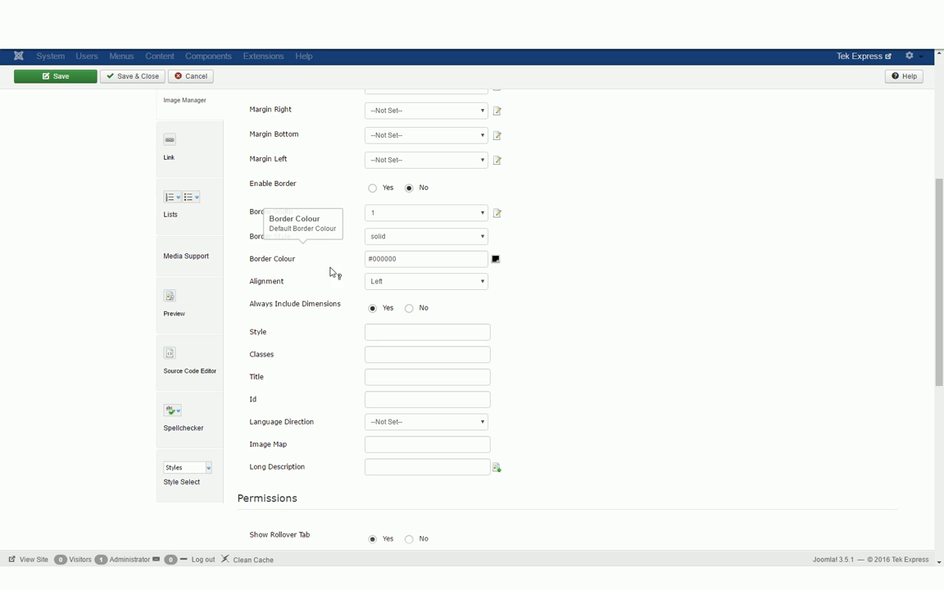
left_click(397, 280)
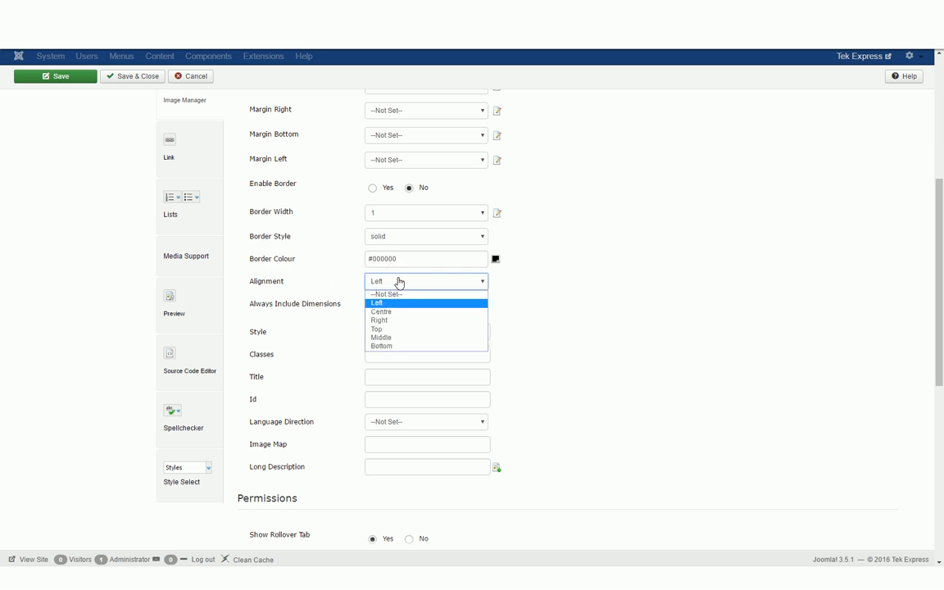
left_click(399, 281)
left_click(558, 287)
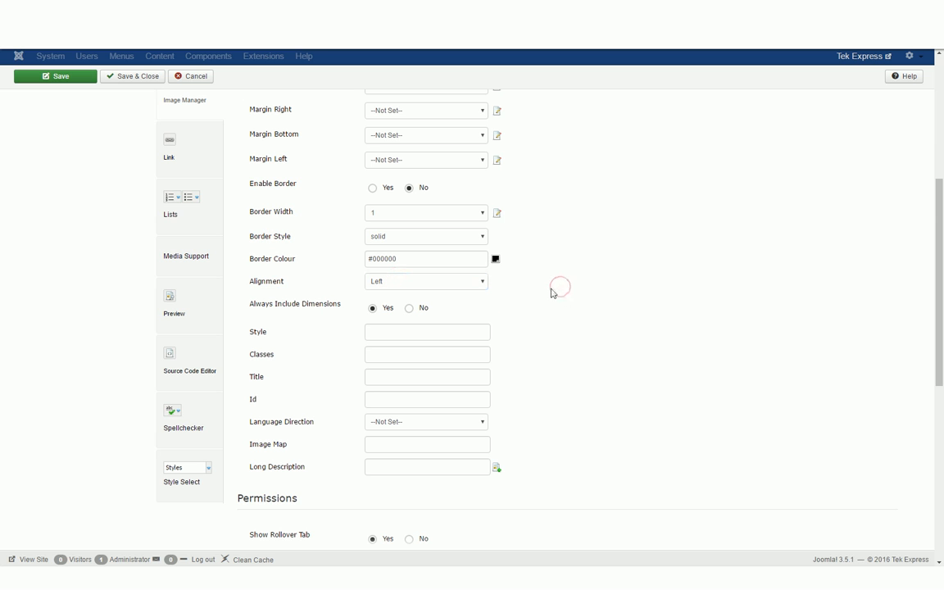
Review the Image Manager's permissions for display options, uploads, and folder and file operations.
scroll(551, 294, "down", 4)
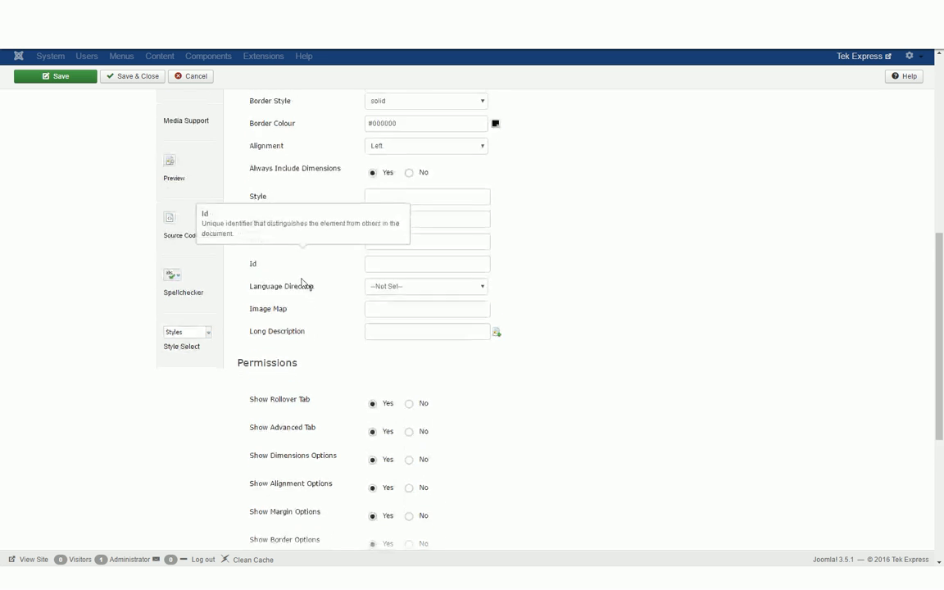
scroll(302, 282, "down", 1)
scroll(304, 307, "down", 2)
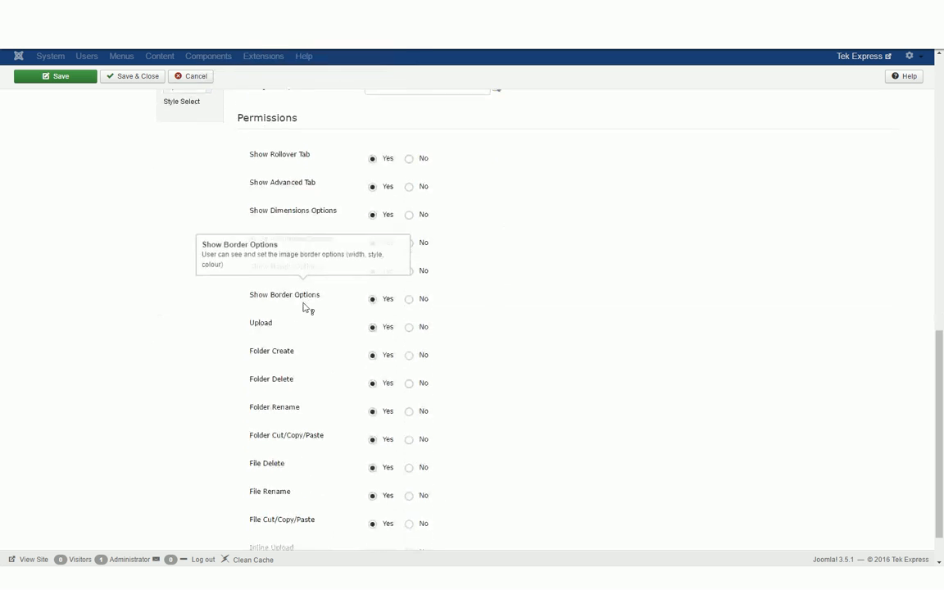
Review the Link plugin's default values, permissions, Joomla! and K2 link sources, and popup settings.
scroll(303, 328, "up", 5)
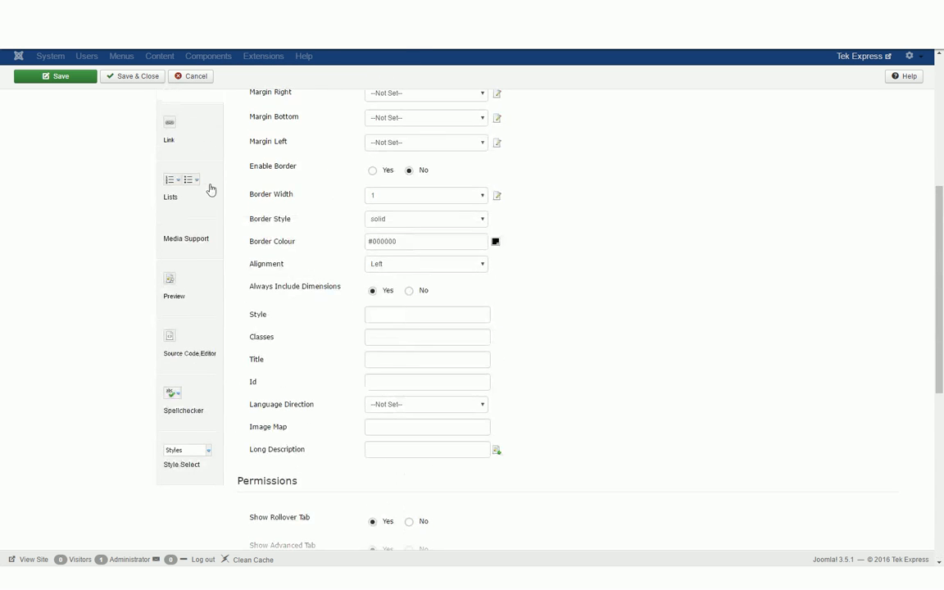
scroll(282, 334, "up", 3)
left_click(189, 284)
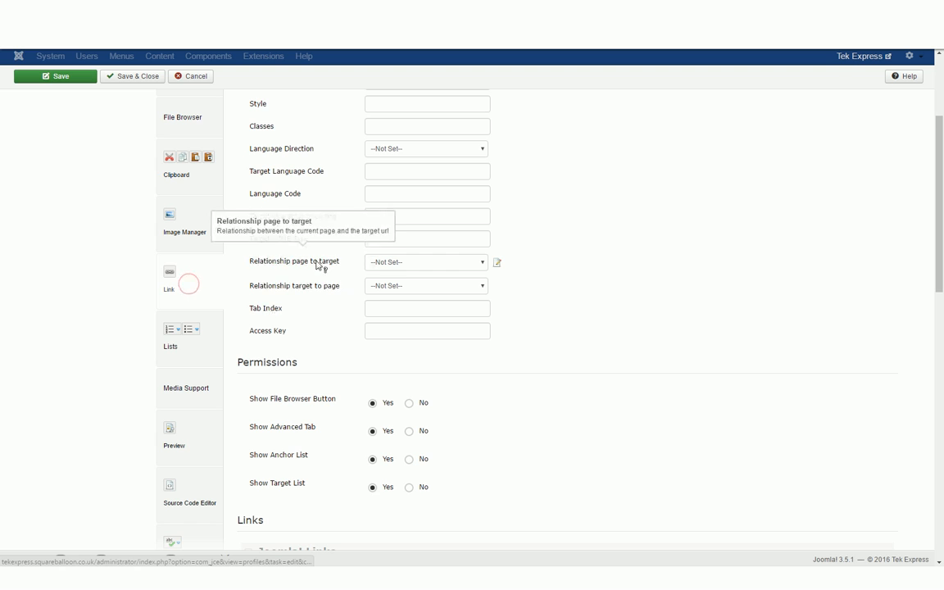
scroll(317, 254, "up", 3)
scroll(317, 244, "down", 5)
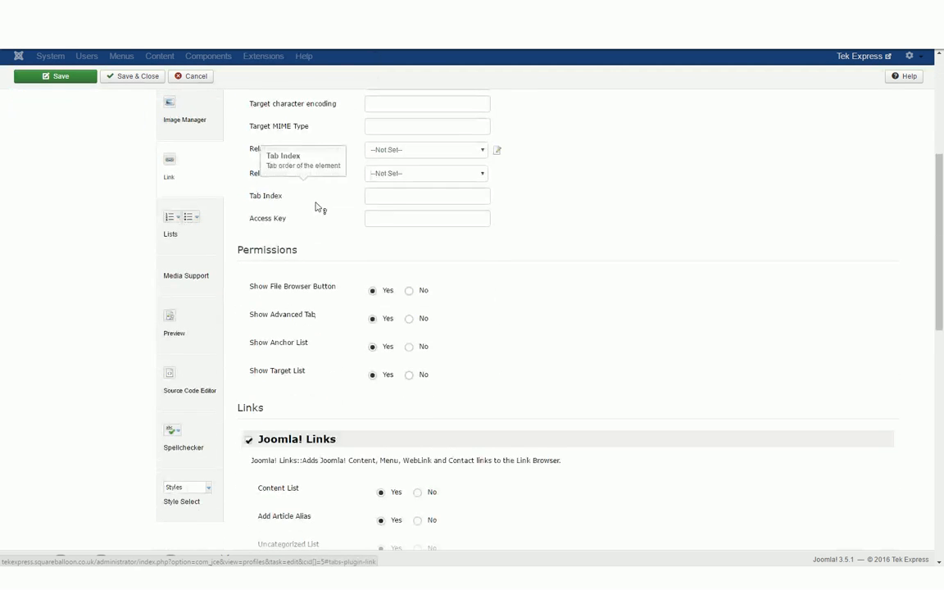
scroll(293, 221, "down", 2)
scroll(298, 229, "down", 2)
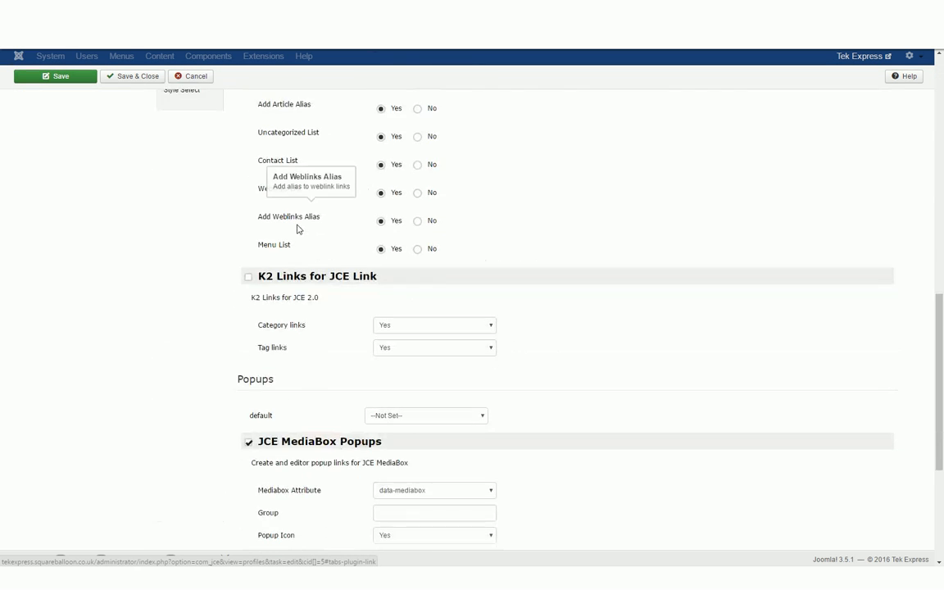
Check which ordered and unordered list styles and buttons the Lists plugin enables.
scroll(297, 242, "up", 4)
left_click(190, 244)
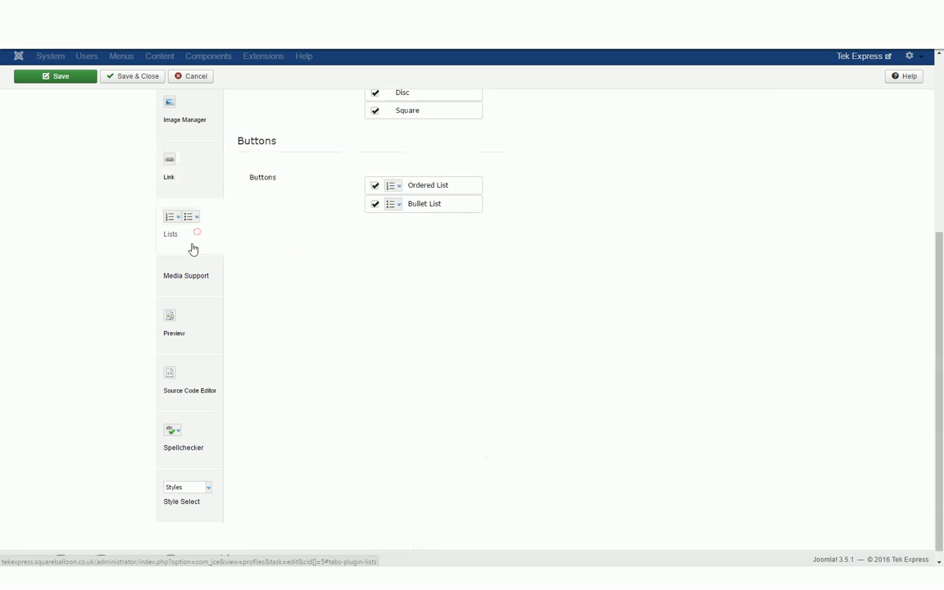
scroll(284, 349, "down", 2)
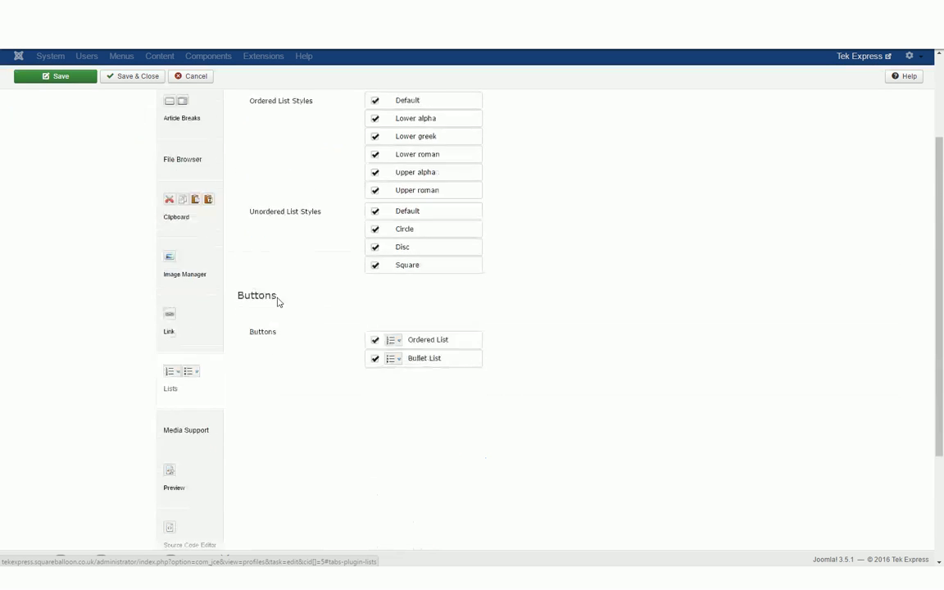
Examine the Media Support plugin's allowed elements, including IFrames, HTML5 media and EMBED, and its player version parameters.
left_click(180, 350)
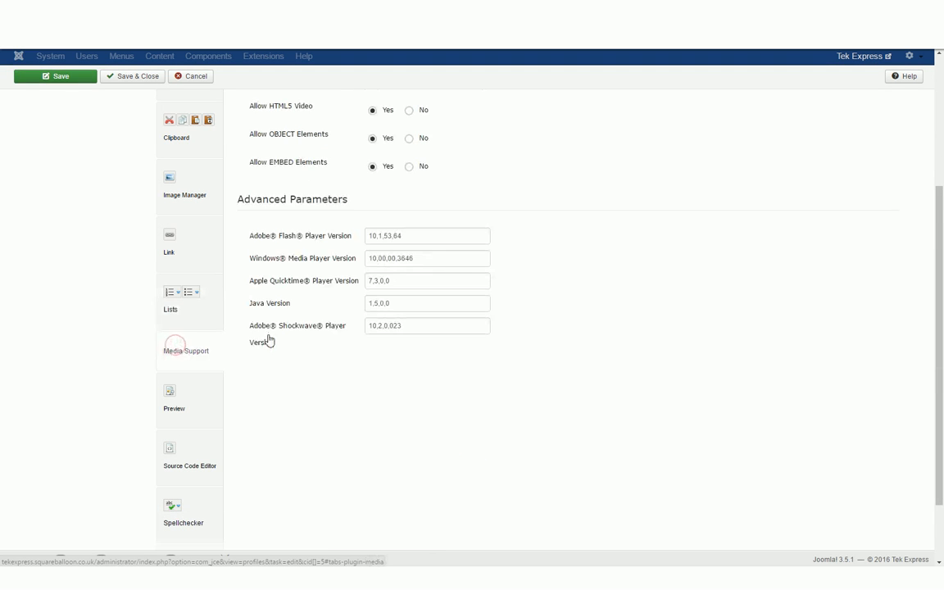
scroll(263, 362, "down", 3)
scroll(237, 307, "up", 2)
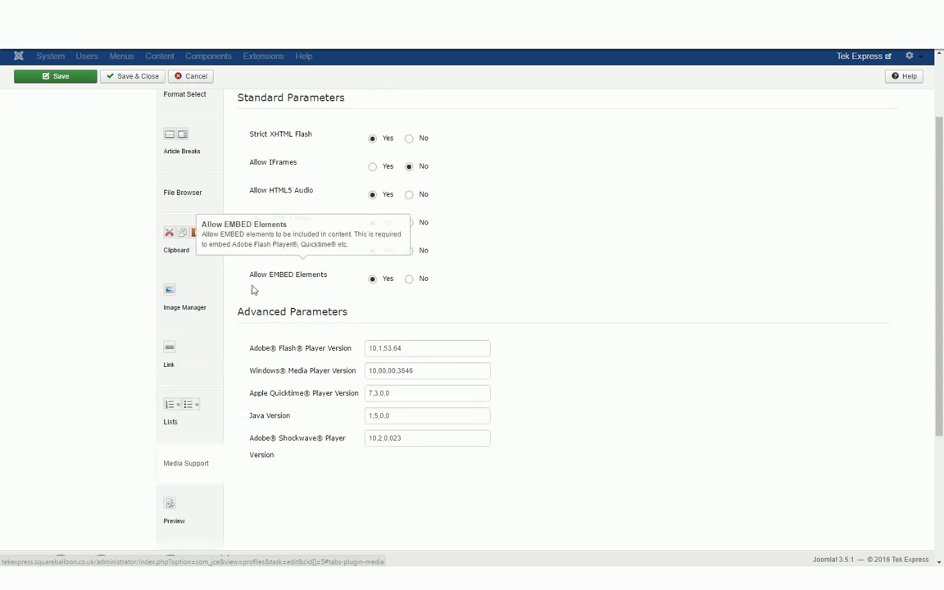
scroll(246, 287, "down", 1)
scroll(263, 307, "up", 3)
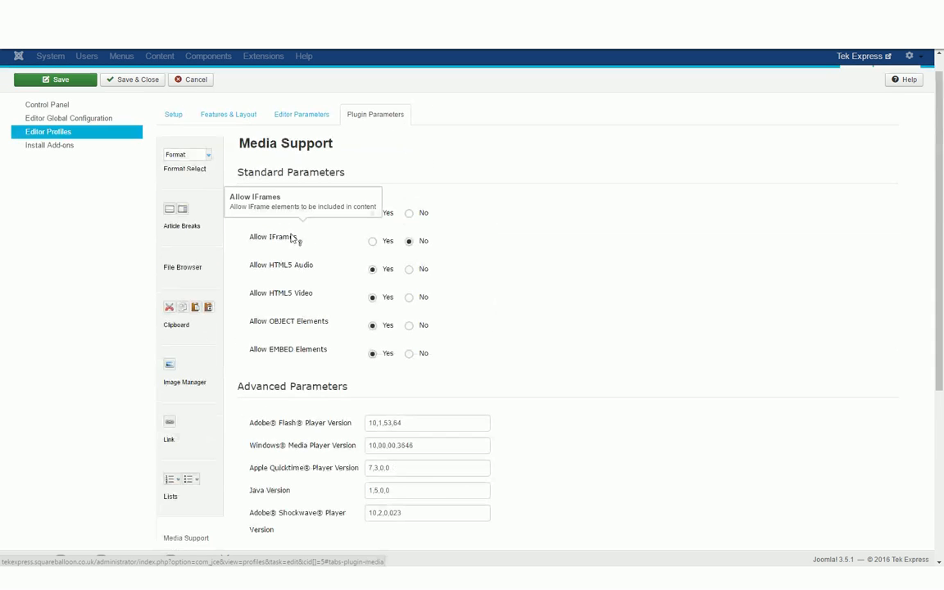
scroll(282, 246, "down", 3)
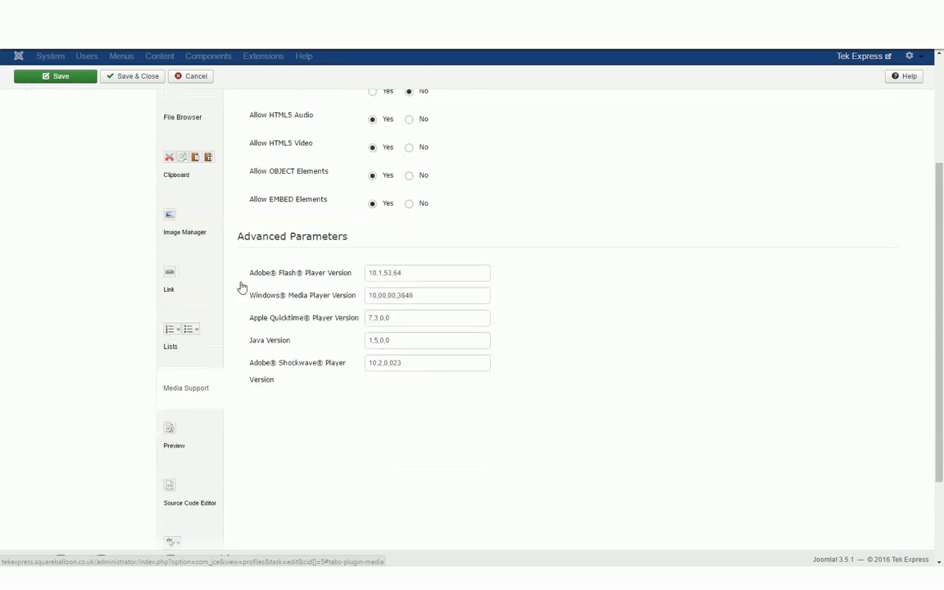
Check the Preview plugin's content processing parameter and the Source Code Editor plugin's highlighting, wrapping and theme parameters.
left_click(196, 456)
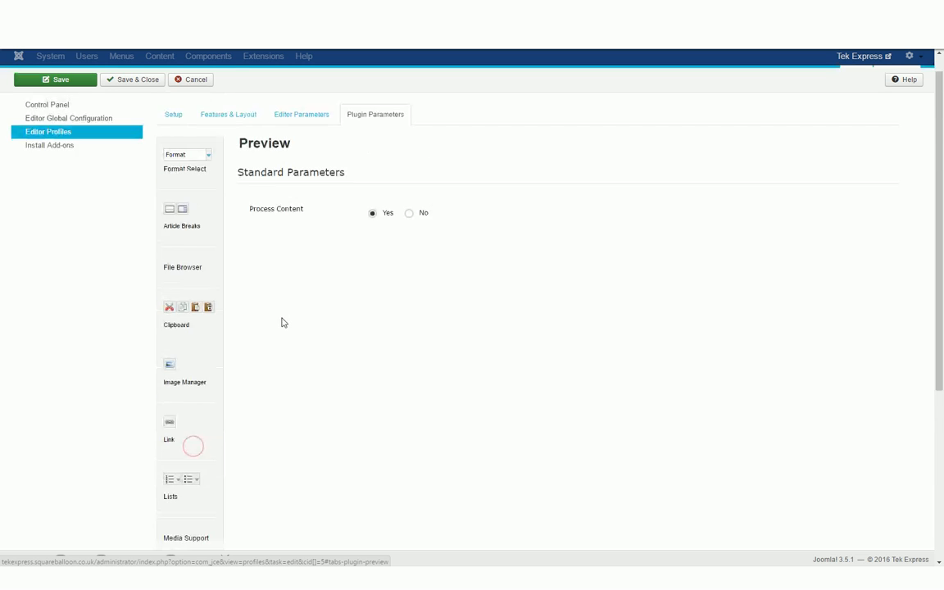
scroll(246, 328, "down", 3)
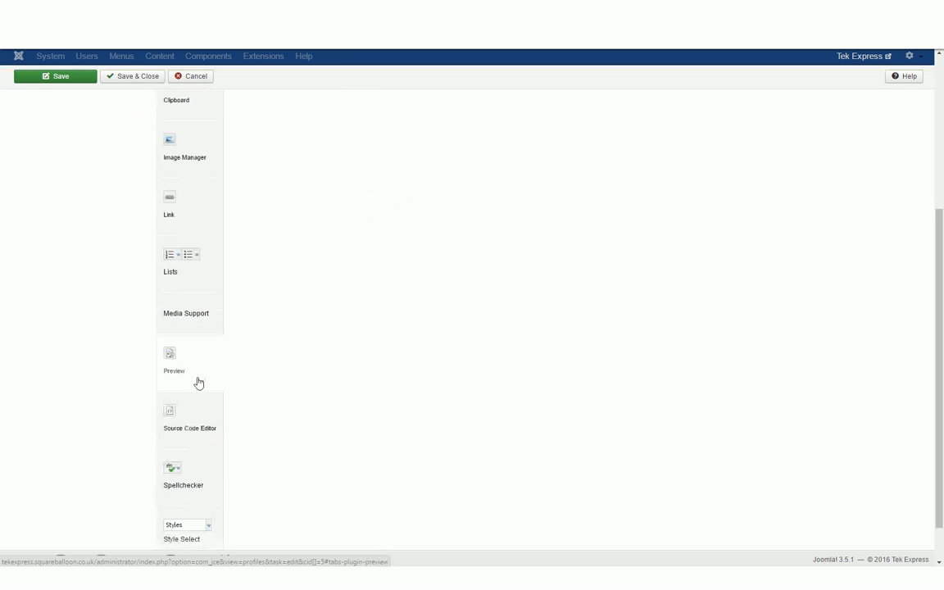
left_click(198, 419)
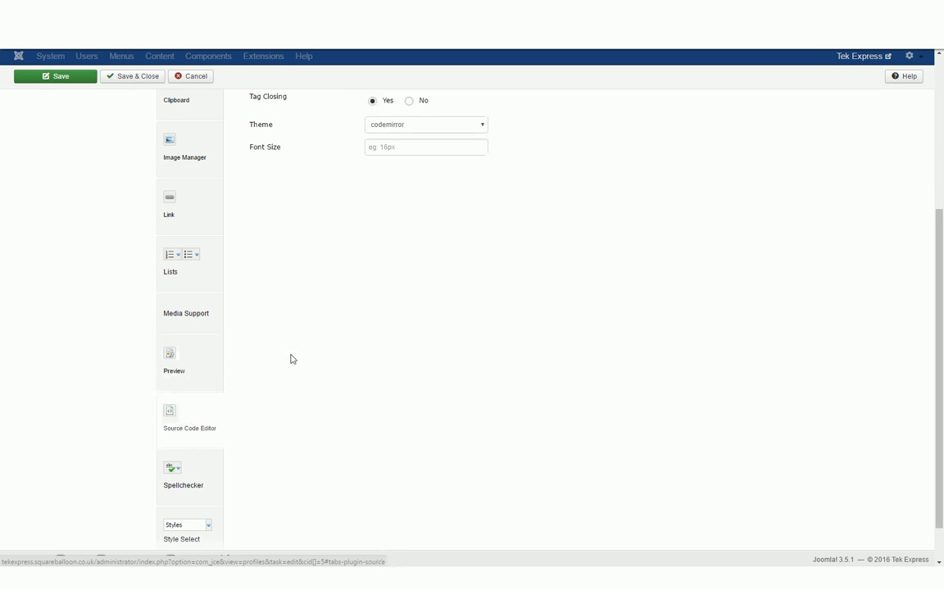
scroll(288, 315, "up", 1)
scroll(286, 273, "up", 2)
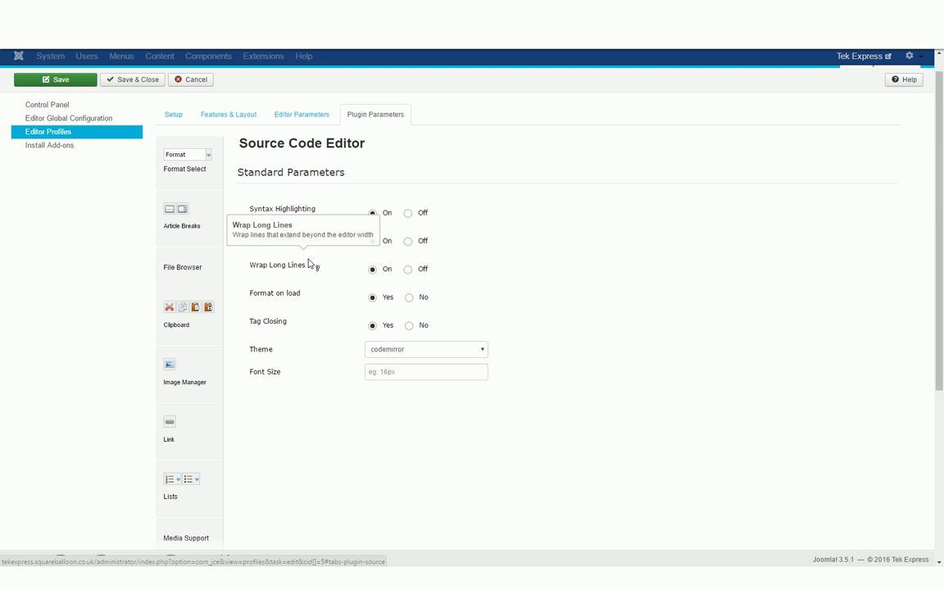
View the Spellchecker plugin parameters and check which buttons the Article Breaks plugin enables.
scroll(308, 263, "down", 4)
left_click(190, 441)
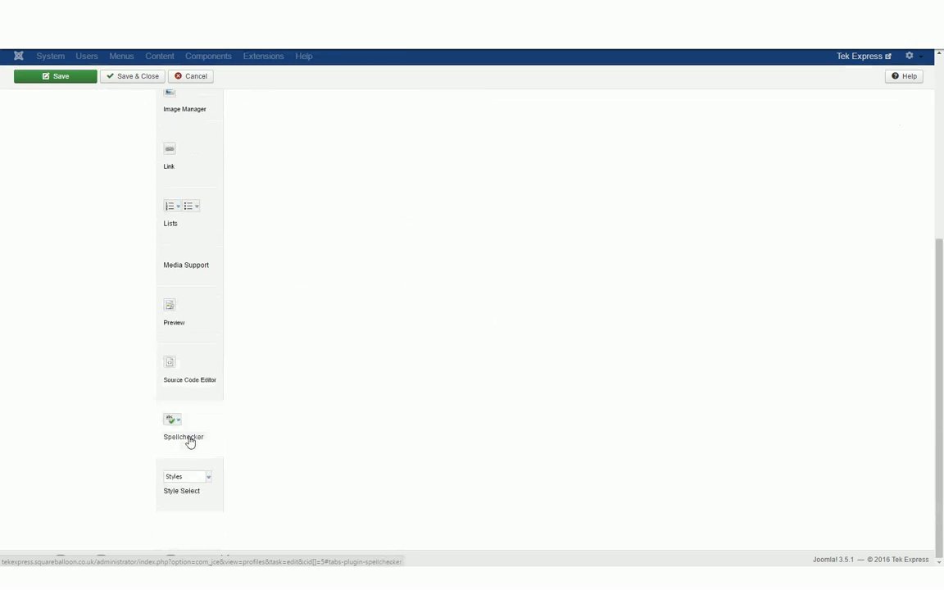
left_click(180, 251)
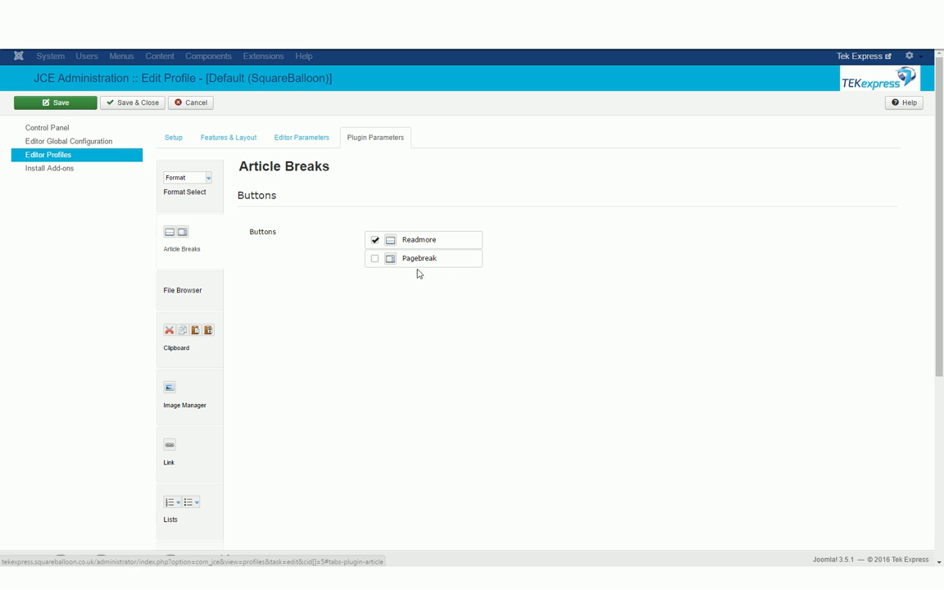
Review the profile's setup details and its area, device, component and user group assignments, and cancel editing without saving.
left_click(173, 137)
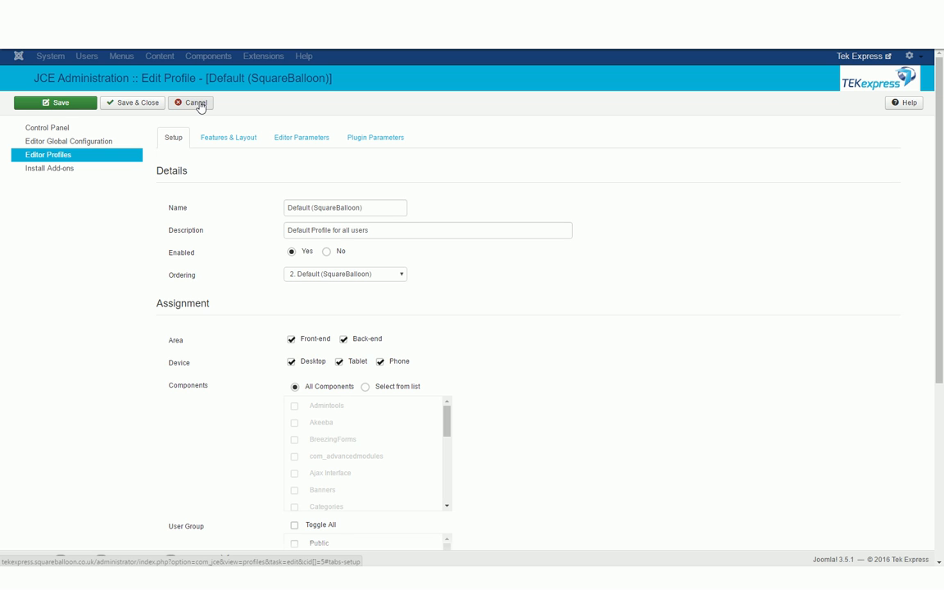
scroll(505, 331, "down", 2)
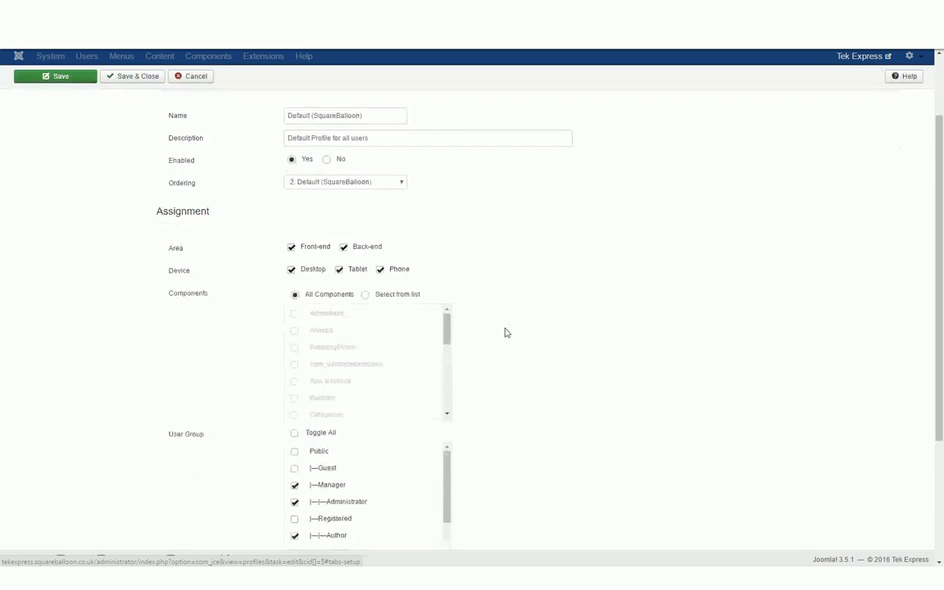
scroll(385, 280, "down", 1)
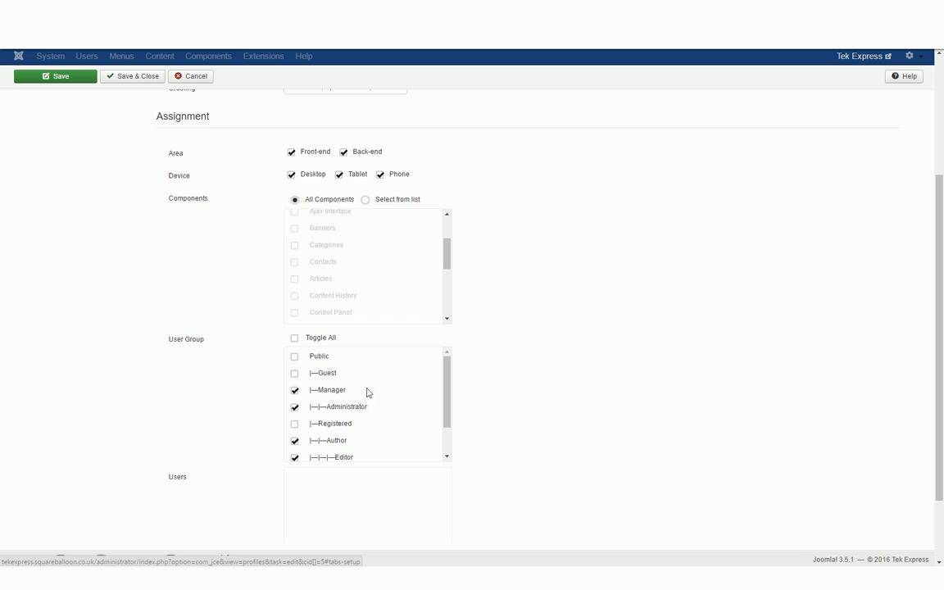
scroll(537, 373, "up", 2)
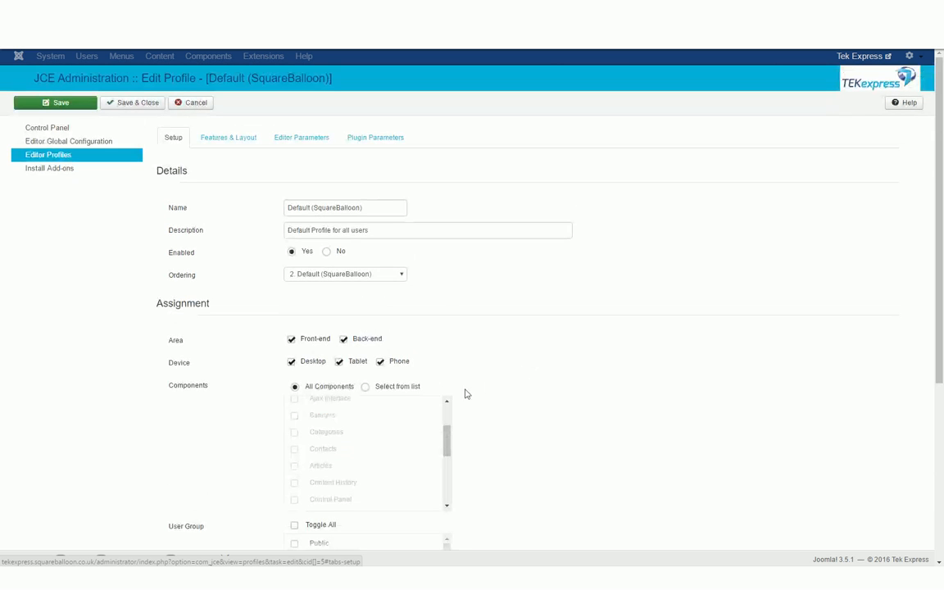
scroll(559, 372, "down", 2)
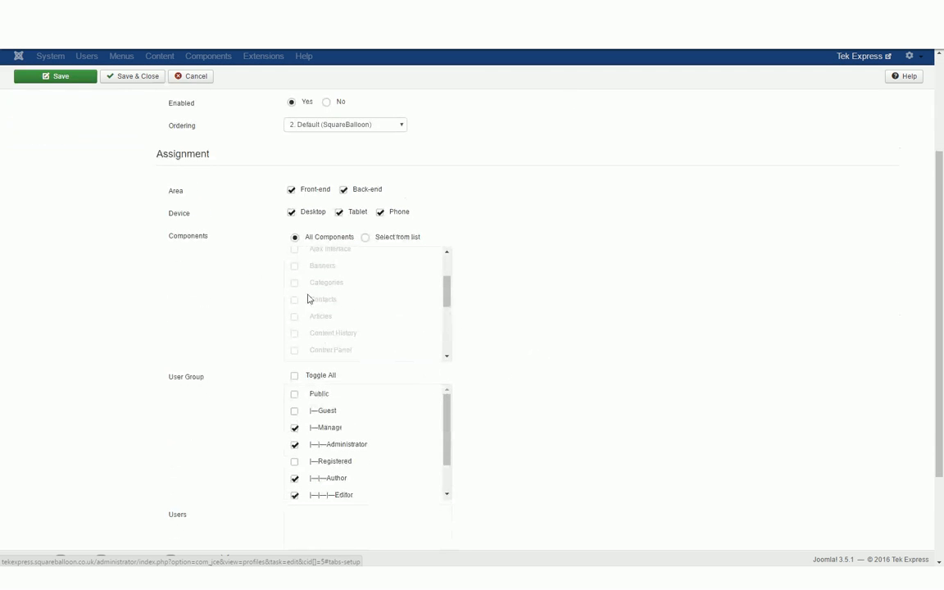
scroll(432, 322, "up", 2)
scroll(499, 284, "up", 3)
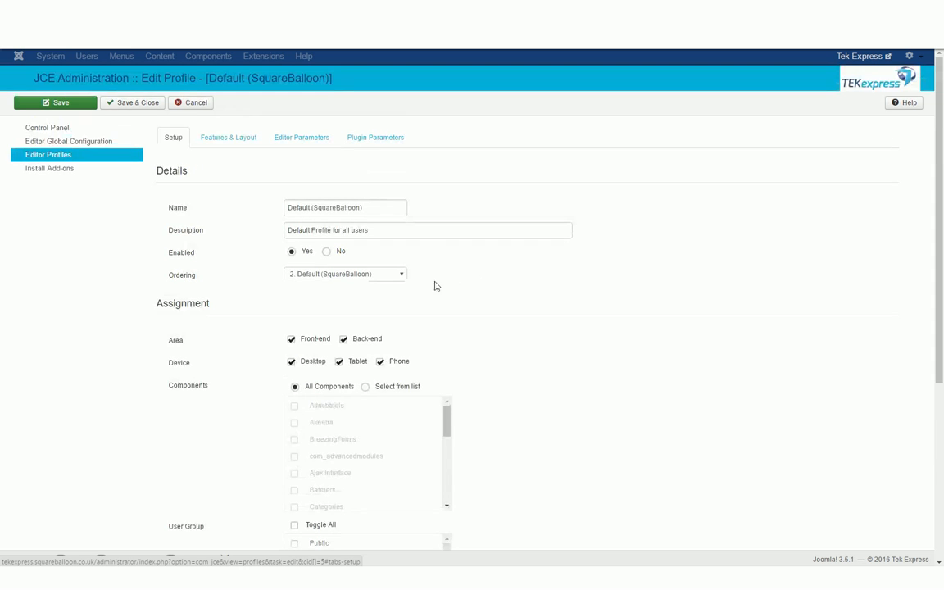
left_click(205, 106)
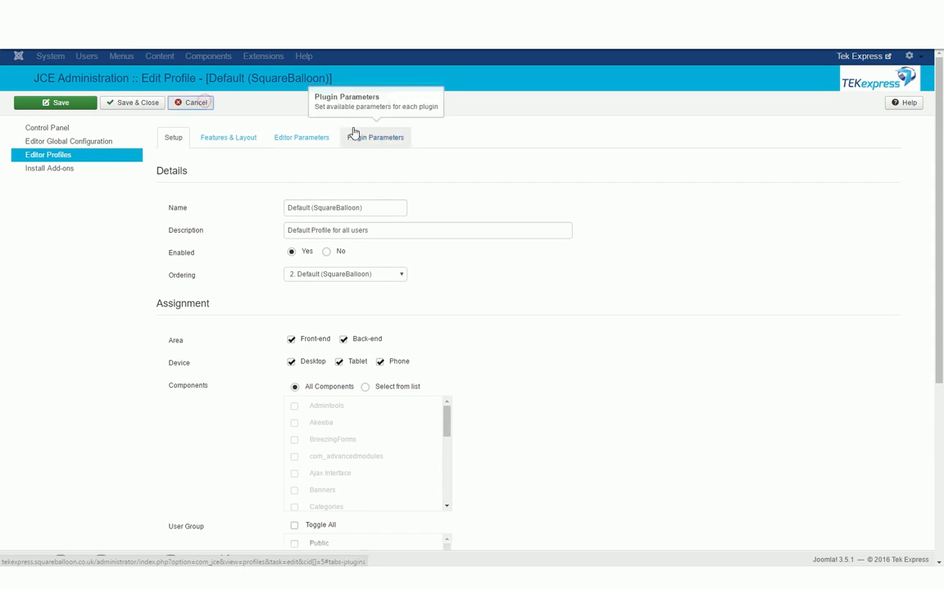
Open the site's plugin list and filter it to the editors-xtd type.
left_click(295, 58)
left_click(302, 113)
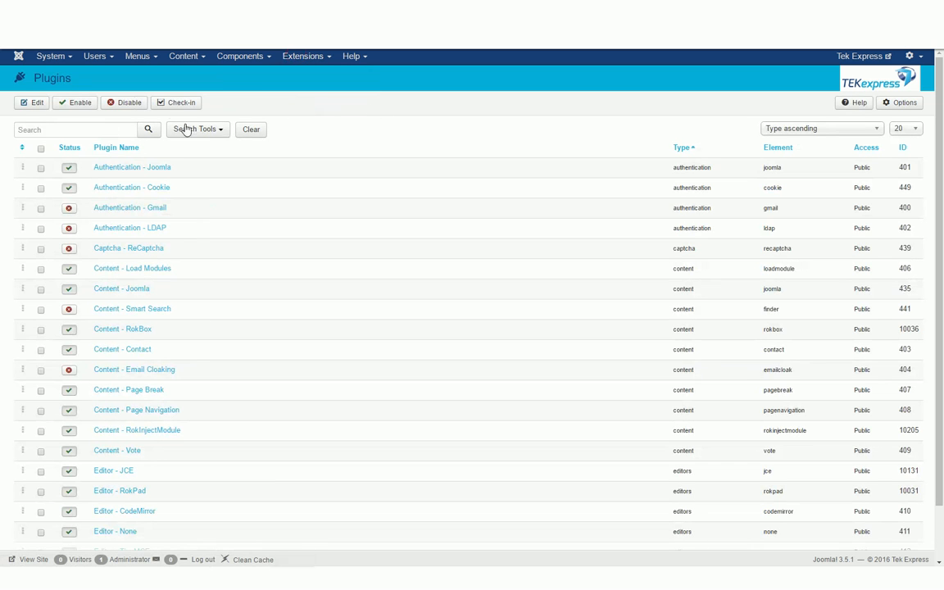
left_click(210, 133)
left_click(233, 155)
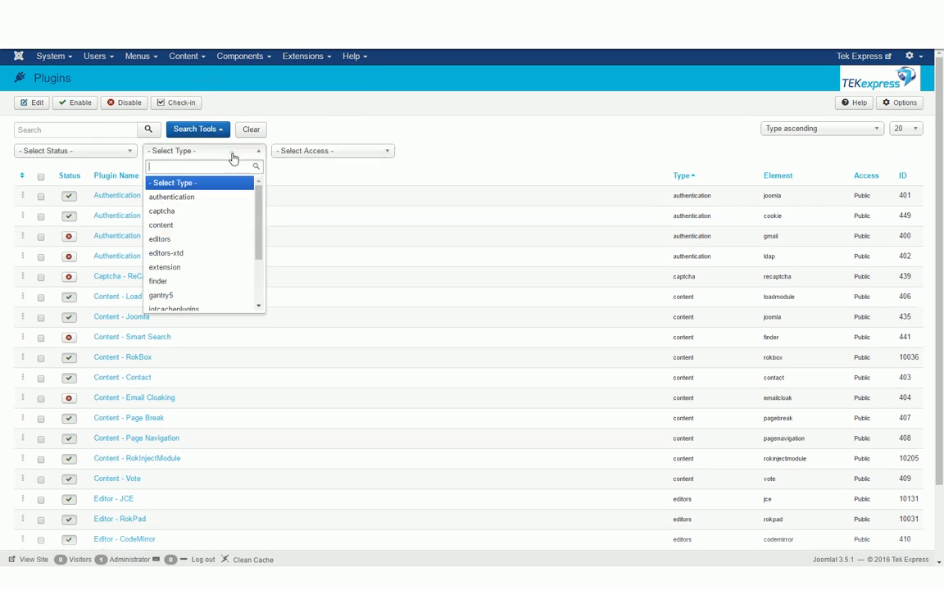
left_click(197, 254)
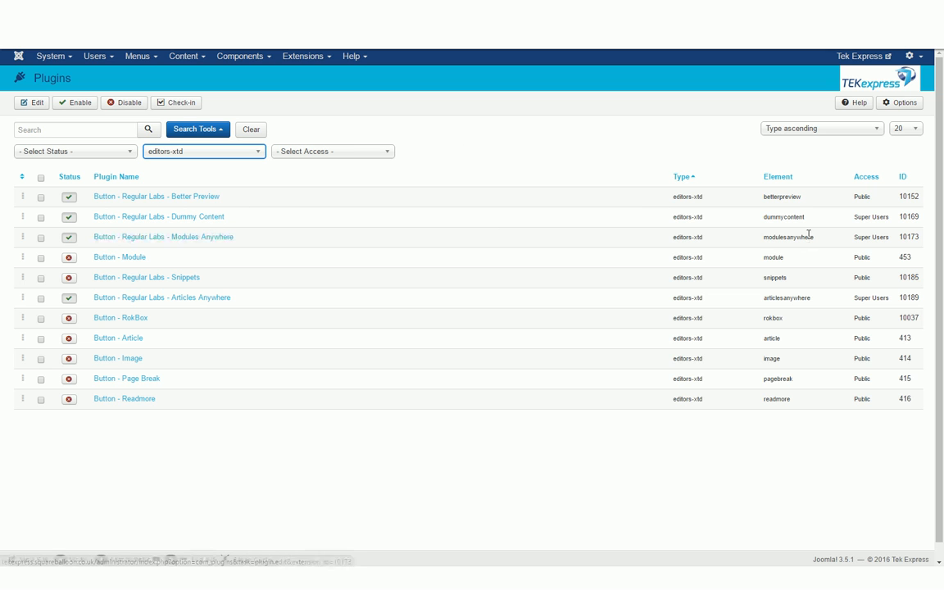
Check the access levels of the Regular Labs Modules Anywhere and Dummy Content editor button plugins.
left_click_drag(855, 237, 885, 240)
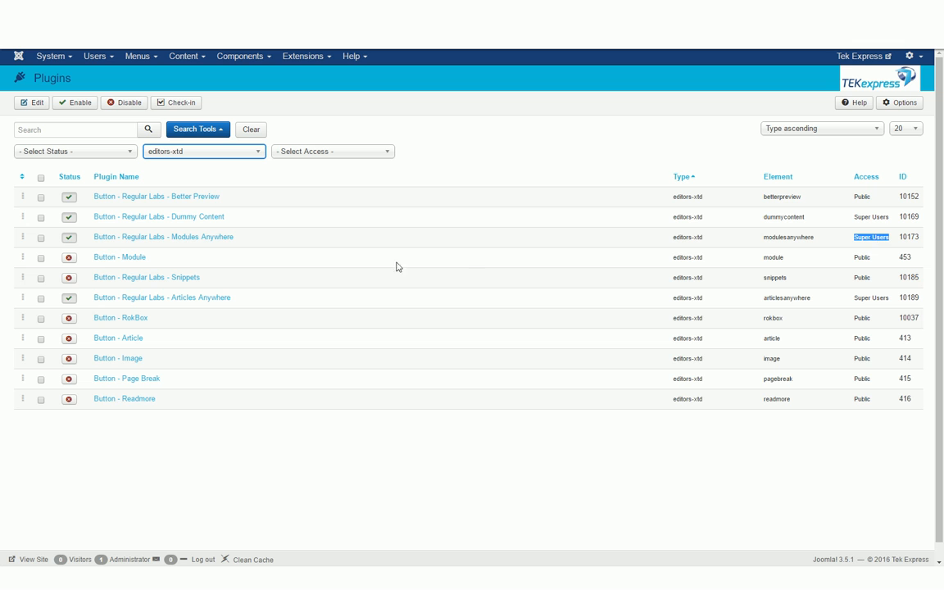
mouse_move(241, 214)
left_mouse_down()
mouse_move(169, 218)
mouse_move(231, 218)
left_mouse_up()
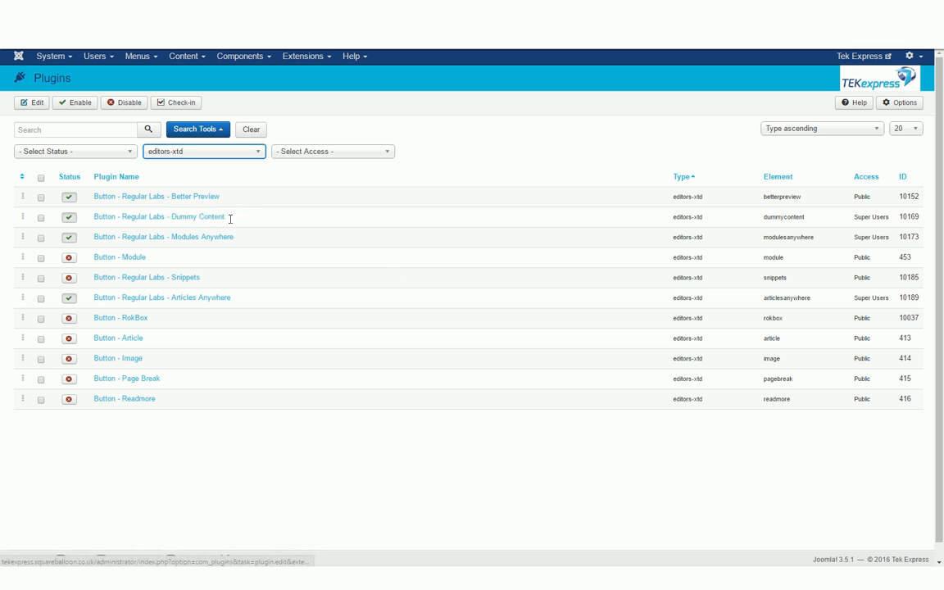
triple_click(243, 218)
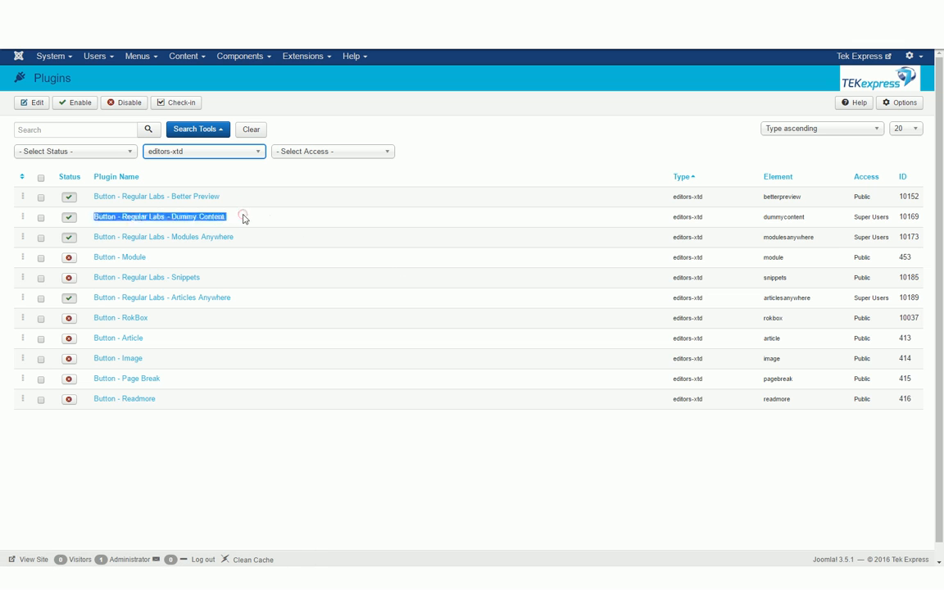
triple_click(856, 218)
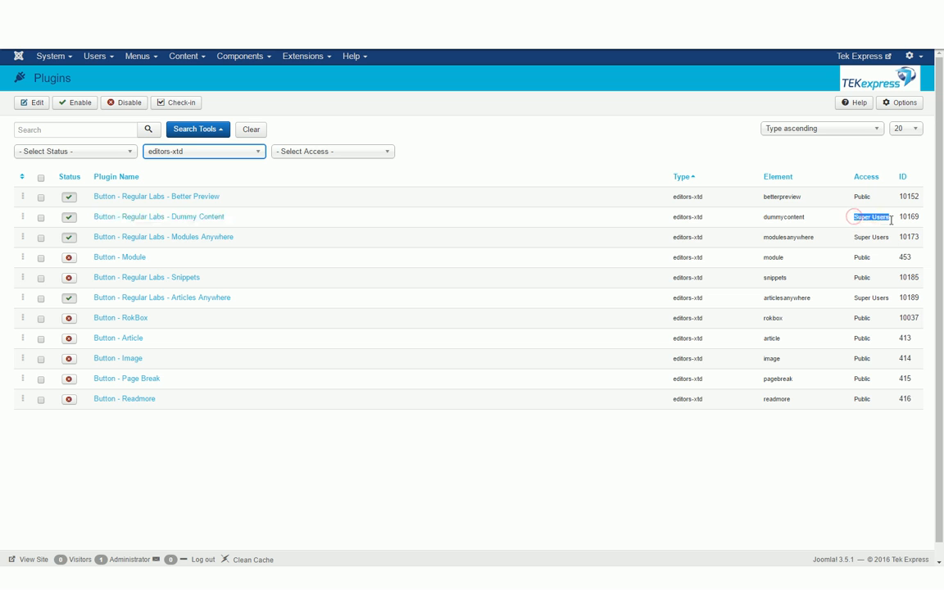
triple_click(244, 218)
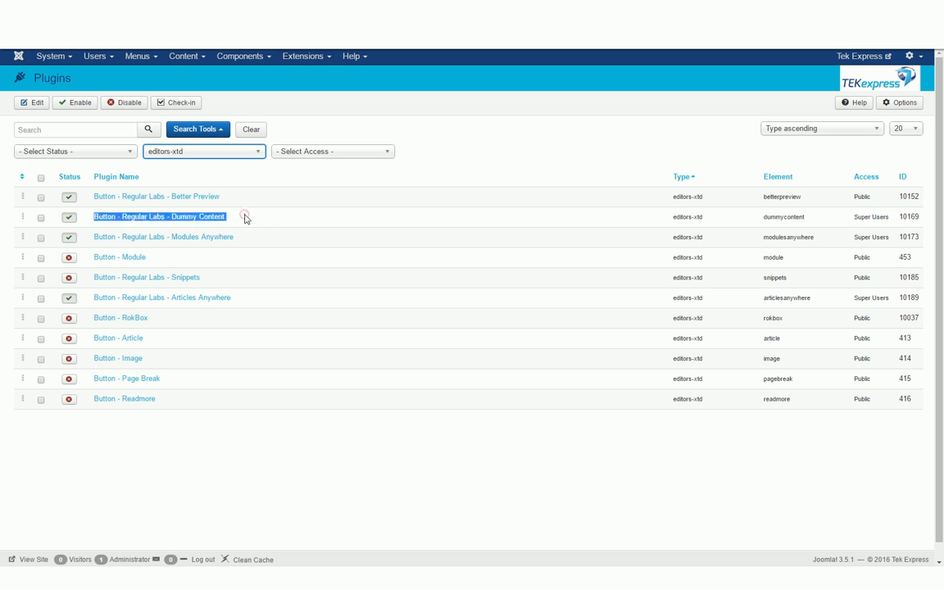
triple_click(245, 218)
triple_click(856, 218)
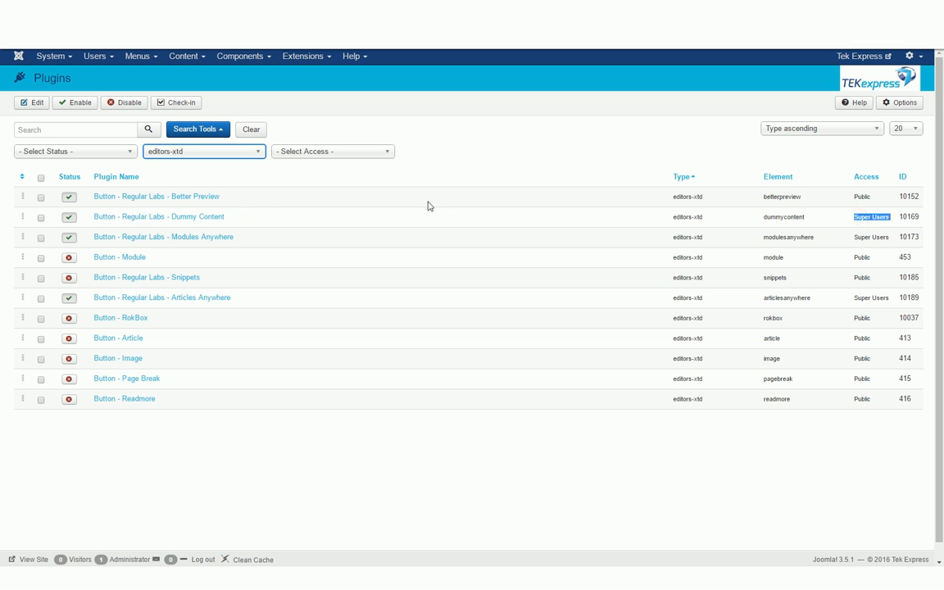
left_click(304, 218)
Open the Super Admin profile in JCE Editor and check its advanced editor parameters for allowing JavaScript, CSS and PHP.
left_click(239, 56)
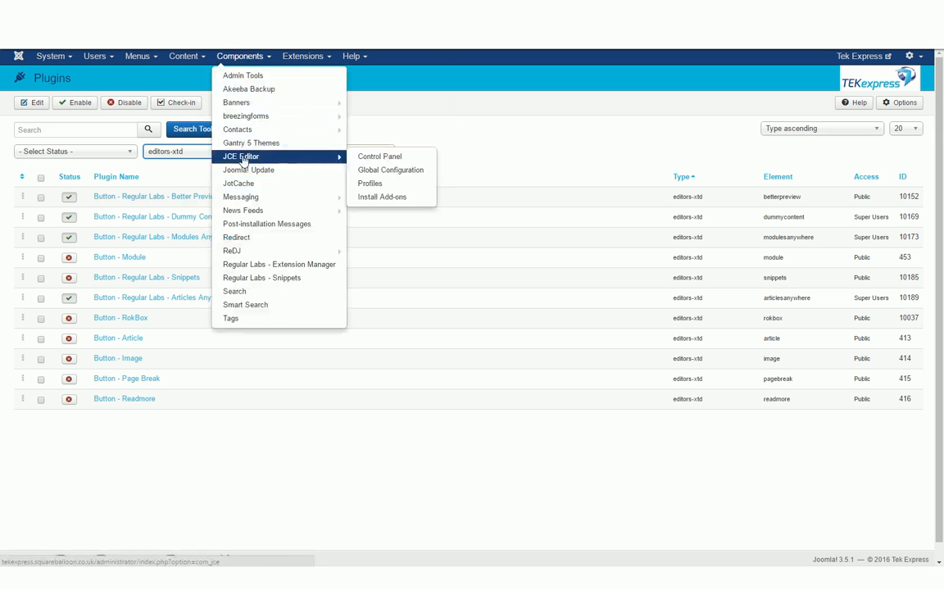
left_click(242, 156)
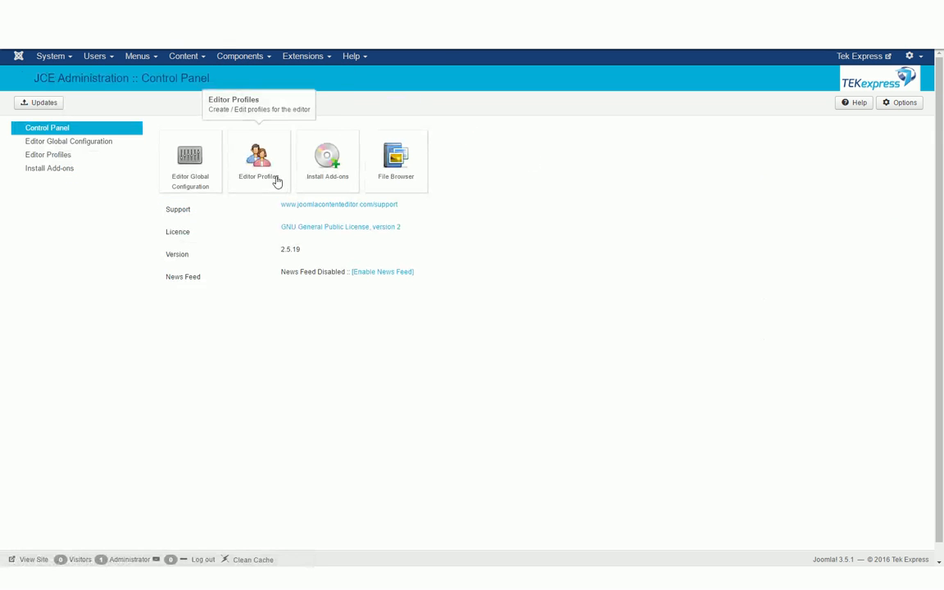
left_click(275, 178)
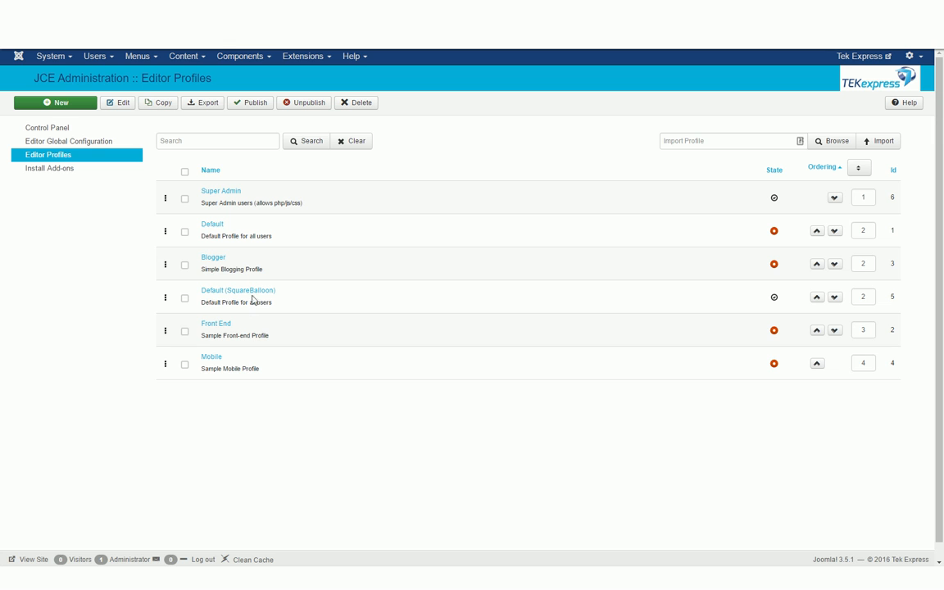
left_click(219, 191)
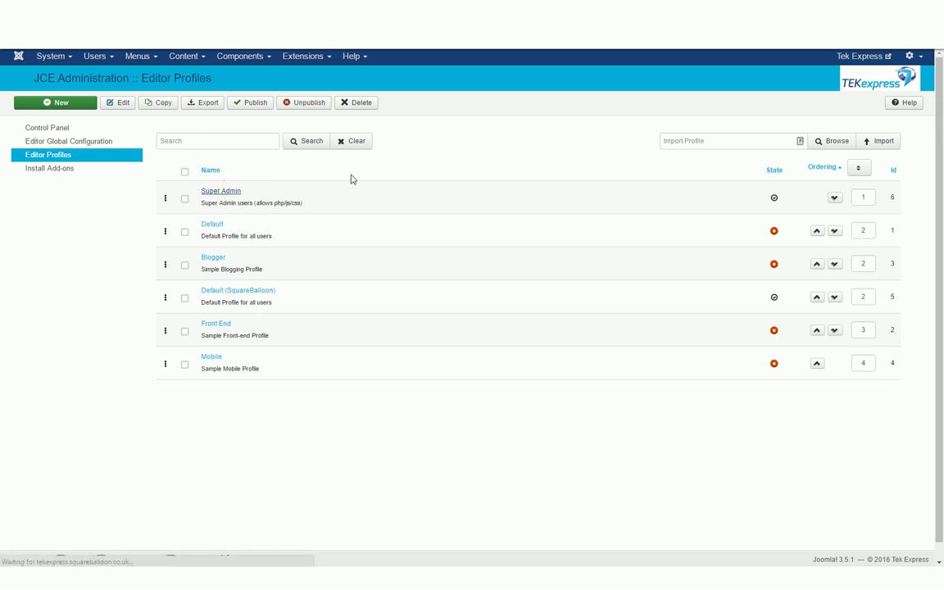
left_click(318, 138)
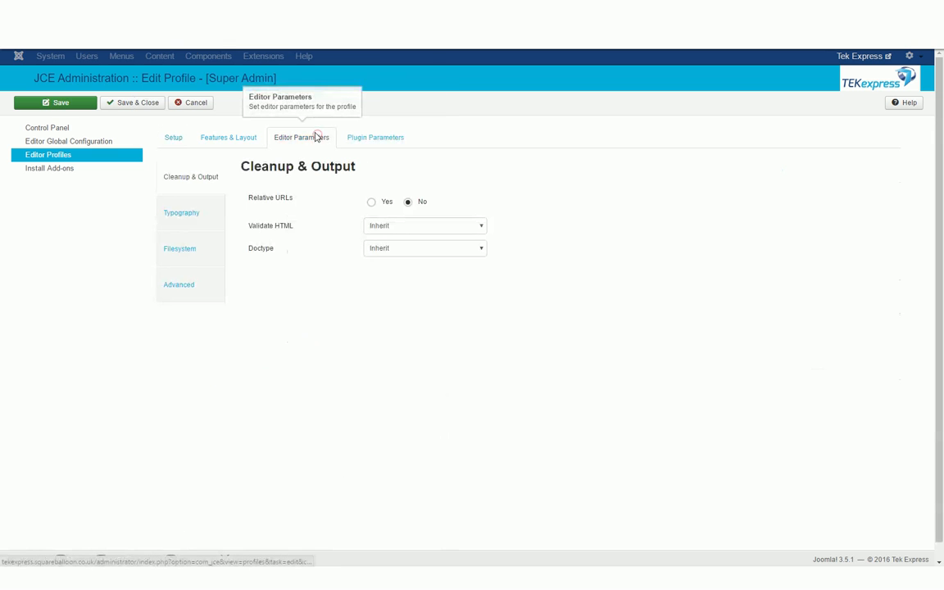
left_click(248, 141)
left_click(289, 139)
left_click(200, 287)
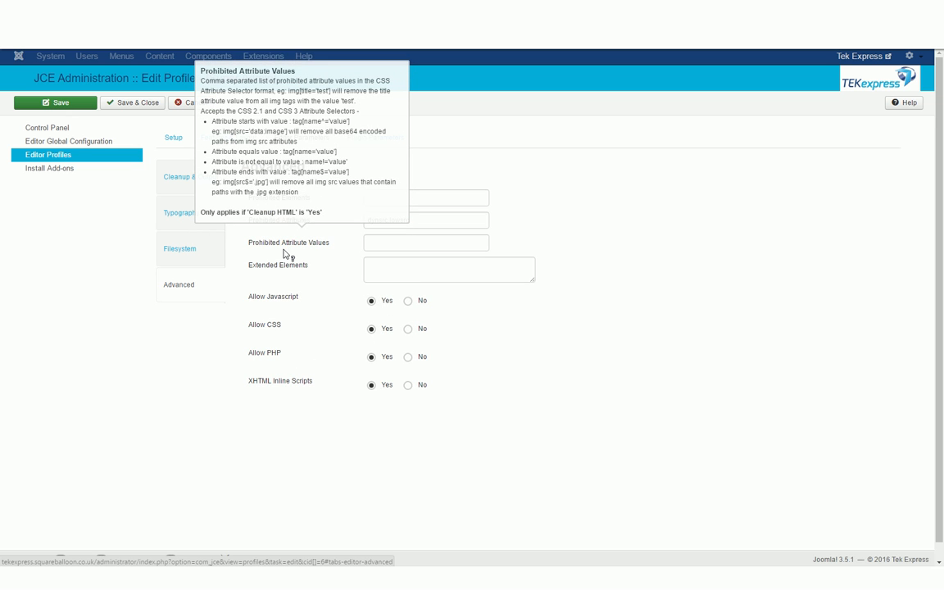
Examine the Super Admin profile's setup details and its area, device, component and user group assignments.
left_click(173, 136)
scroll(379, 366, "down", 4)
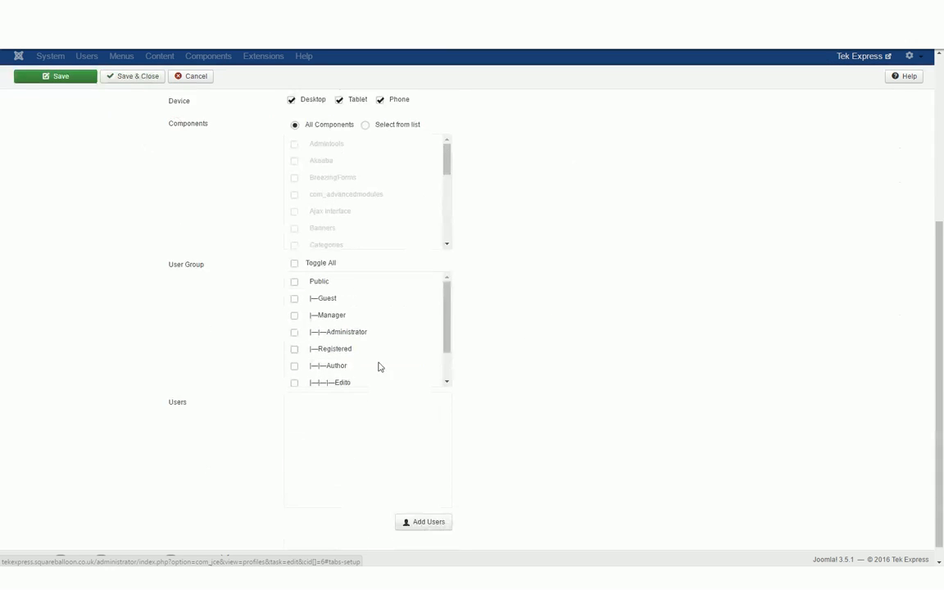
scroll(371, 251, "up", 1)
scroll(372, 327, "down", 1)
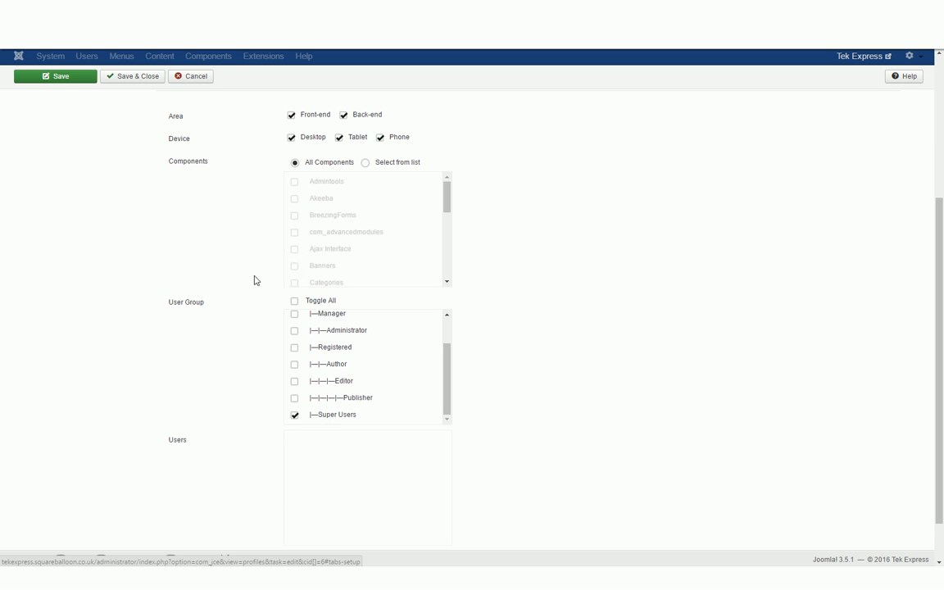
scroll(345, 350, "up", 2)
scroll(339, 385, "down", 2)
scroll(478, 358, "up", 3)
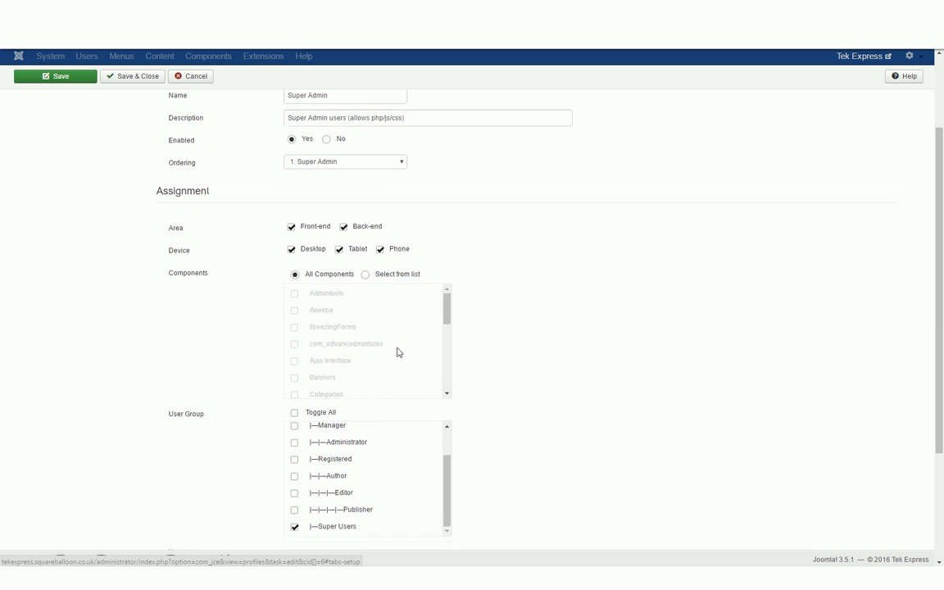
scroll(398, 354, "down", 2)
scroll(405, 443, "up", 3)
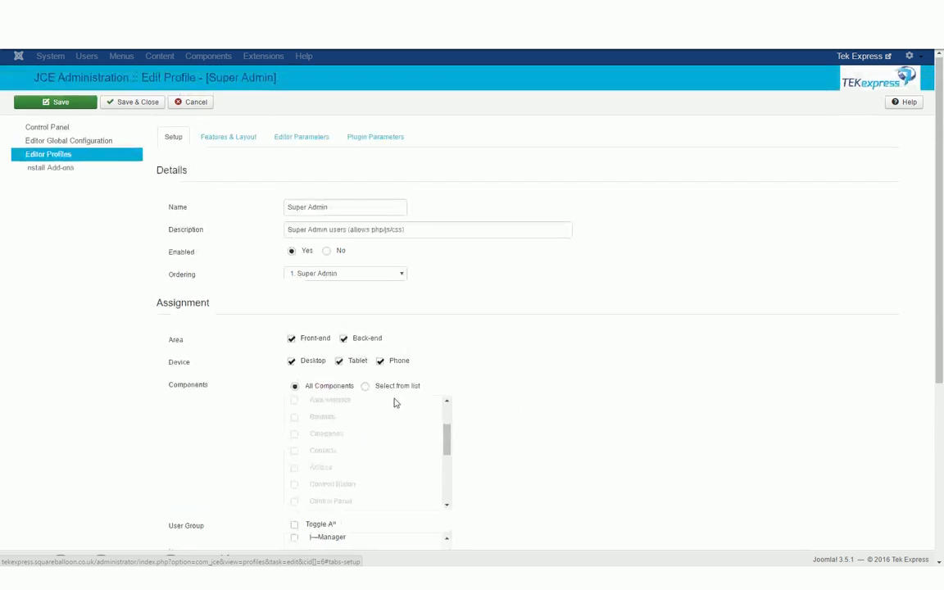
Look through the Super Admin profile's plugin parameters, editor parameters and feature layout, and cancel editing without saving.
left_click(375, 137)
left_click(295, 138)
left_click(229, 137)
left_click(174, 137)
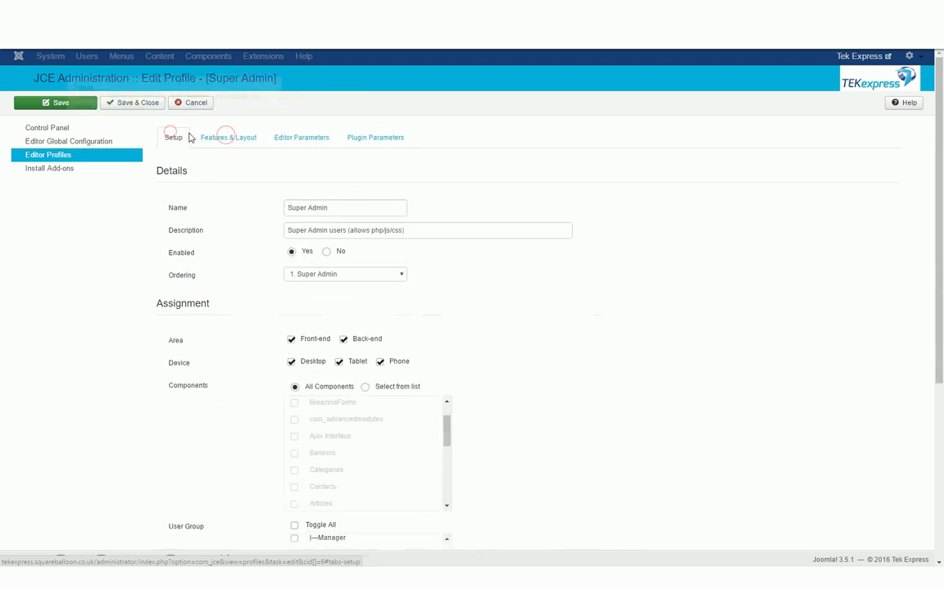
left_click(194, 104)
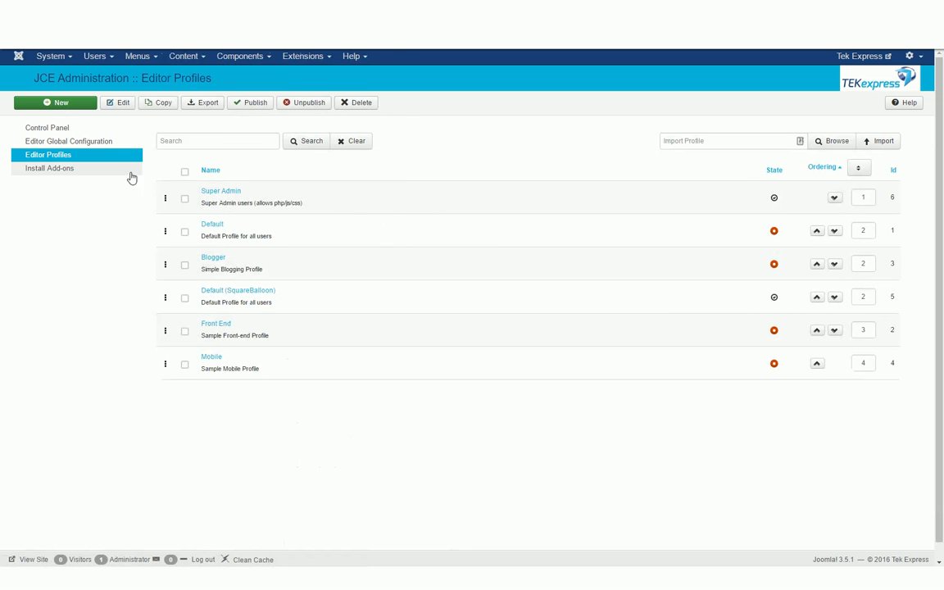
Select the Super Admin and Default (SquareBalloon) profiles, view the file chooser for importing a profile, and clear the selection.
left_click(184, 200)
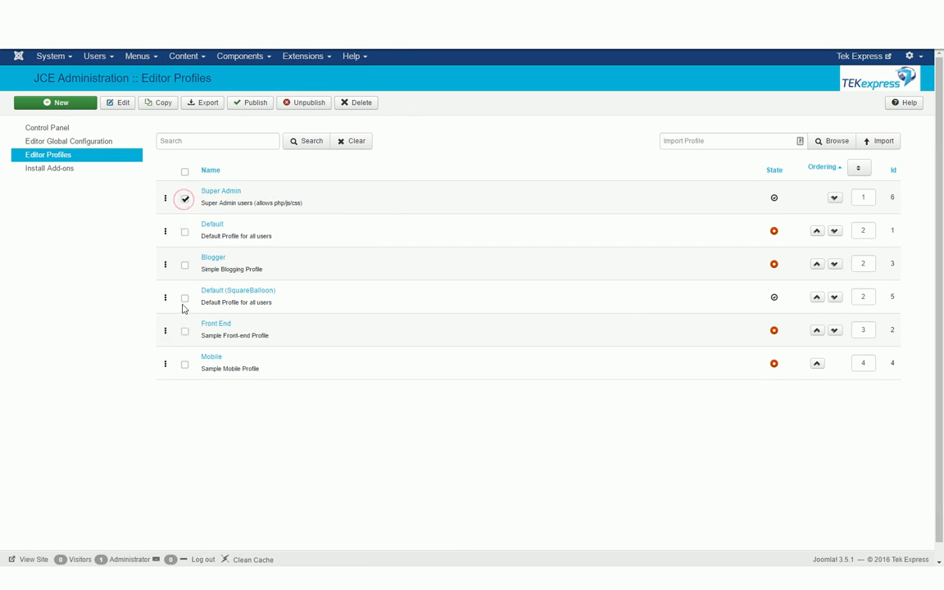
left_click(184, 299)
left_click(837, 145)
left_click(742, 153)
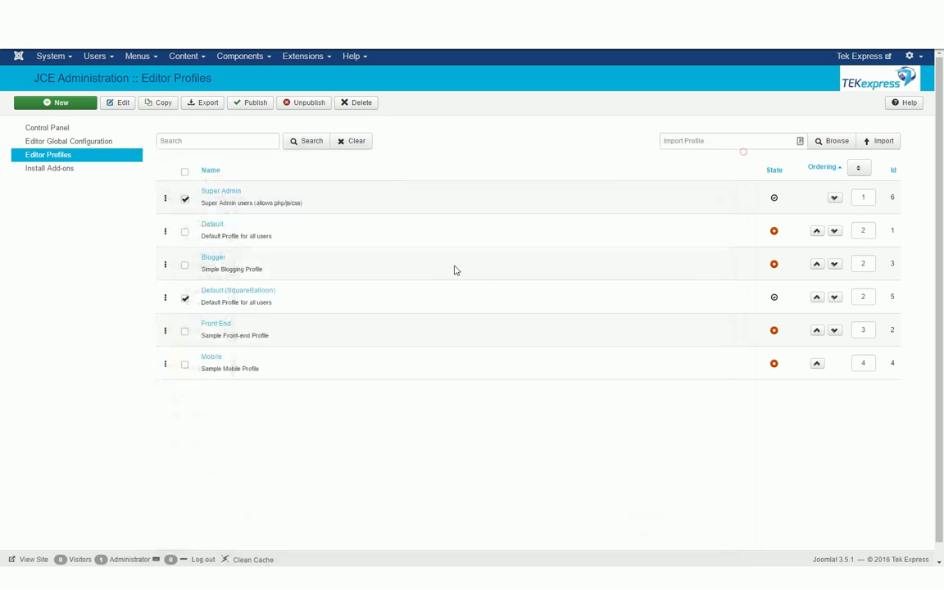
left_click(432, 165)
left_click(184, 298)
left_click(264, 424)
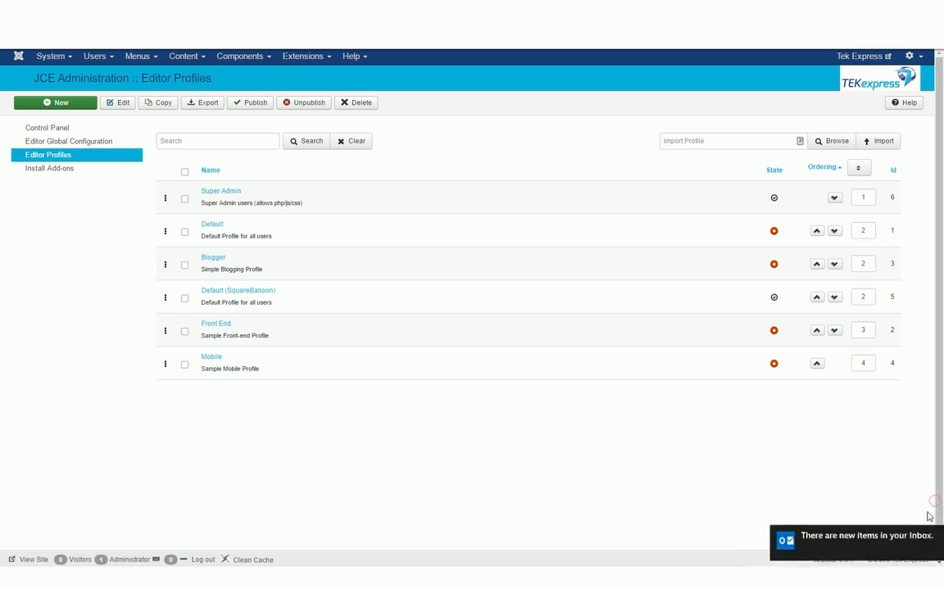
left_click(836, 577)
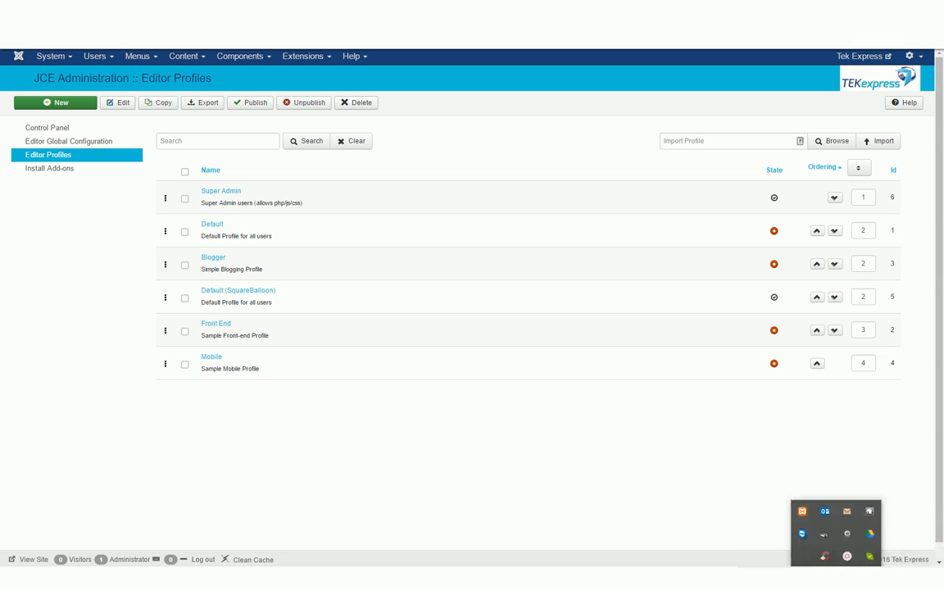
left_click(845, 557)
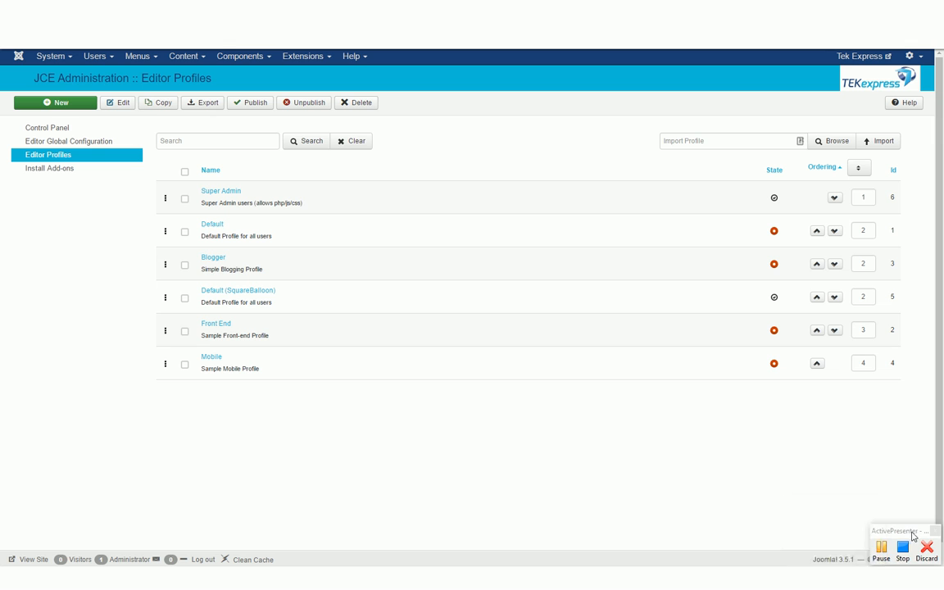
left_click_drag(910, 534, 661, 410)
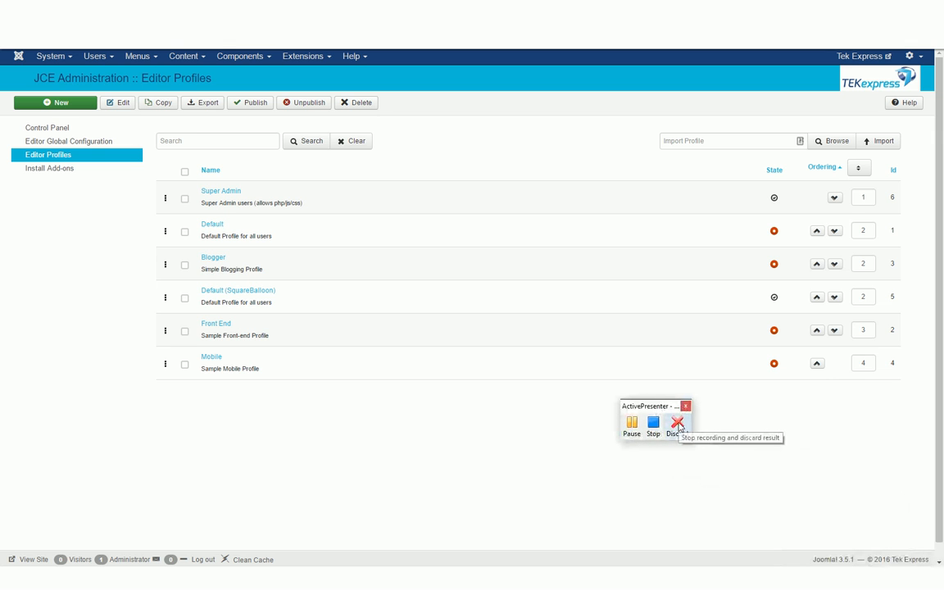